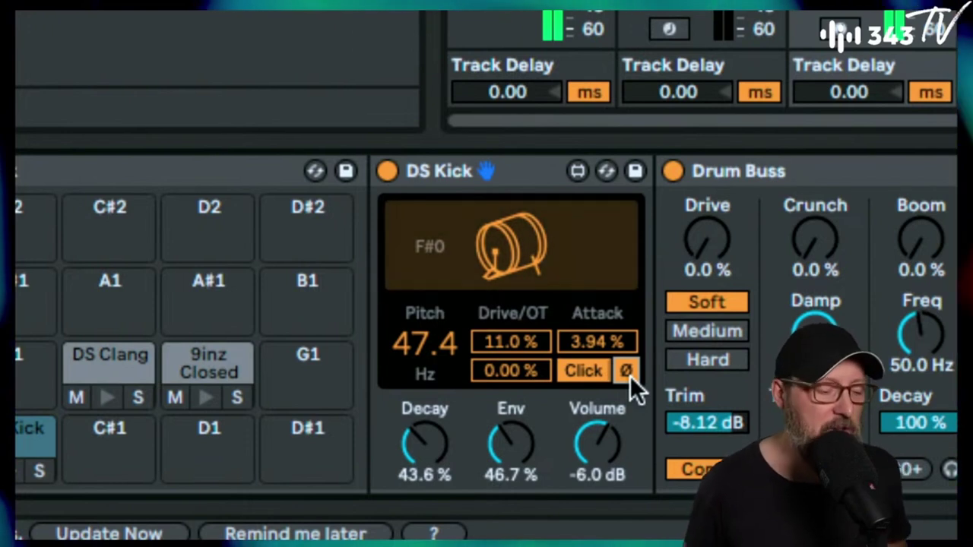
Bypass and re-enable Drum Buss on the DS Kick chain to compare the kick with and without it
click(673, 172)
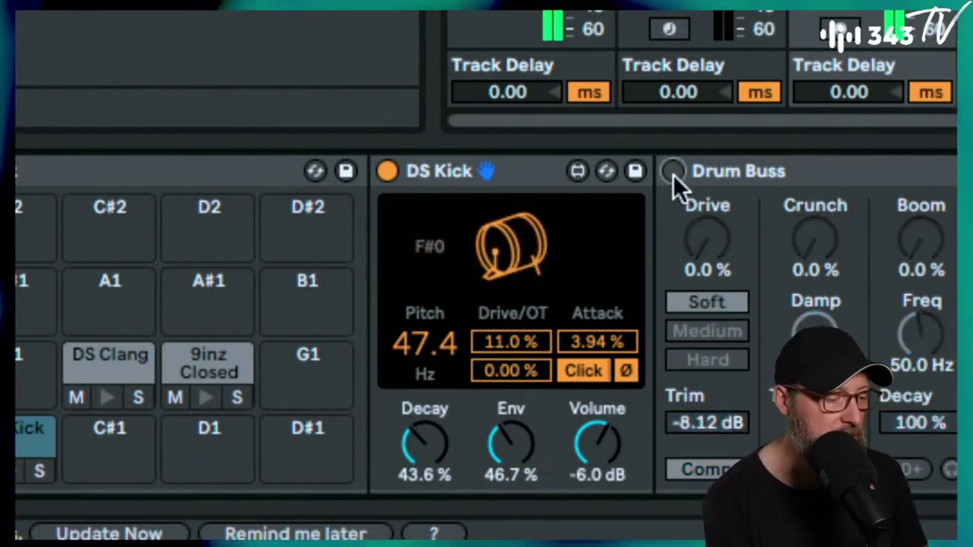
click(672, 173)
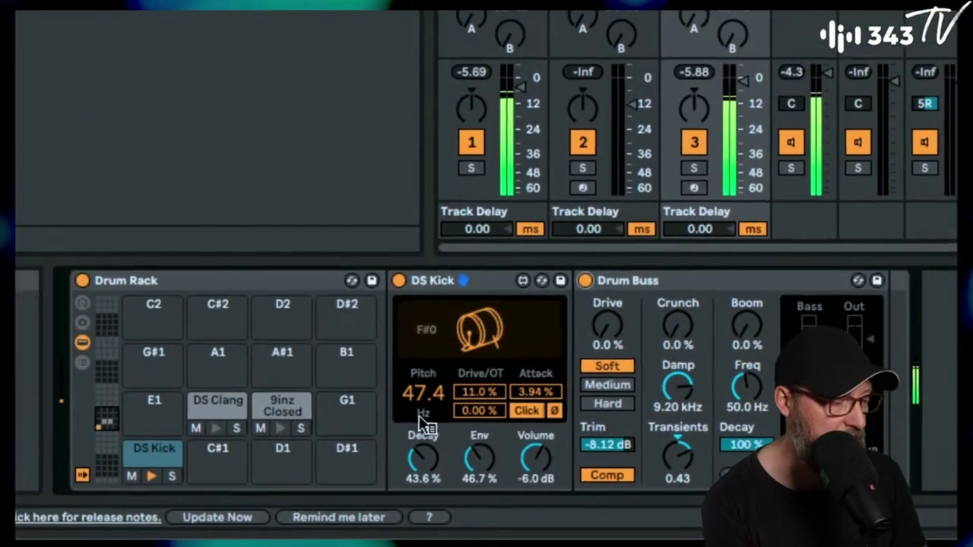
Open the DS Clang chain, play the second Drum Rack clip and sweep the clang's Decay, settling at 5.18%
click(232, 407)
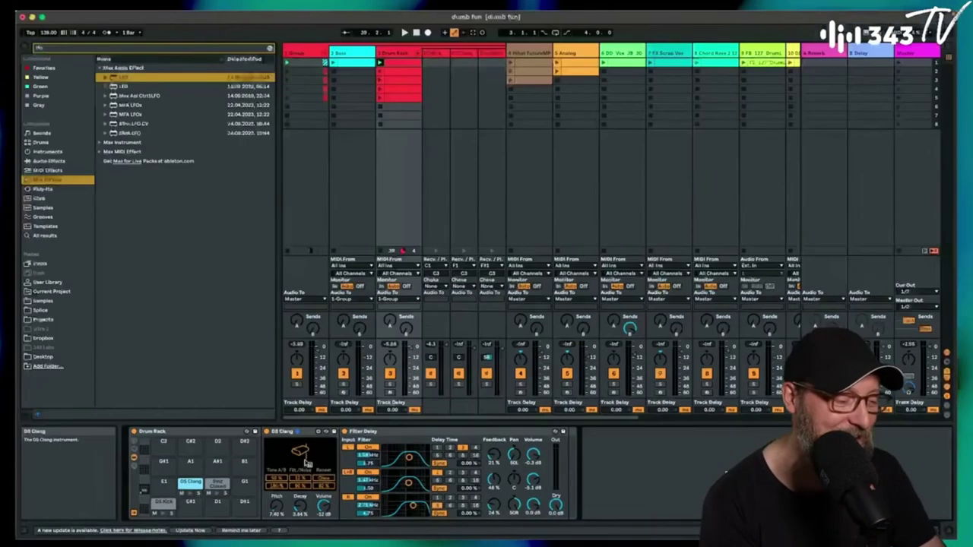
click(380, 70)
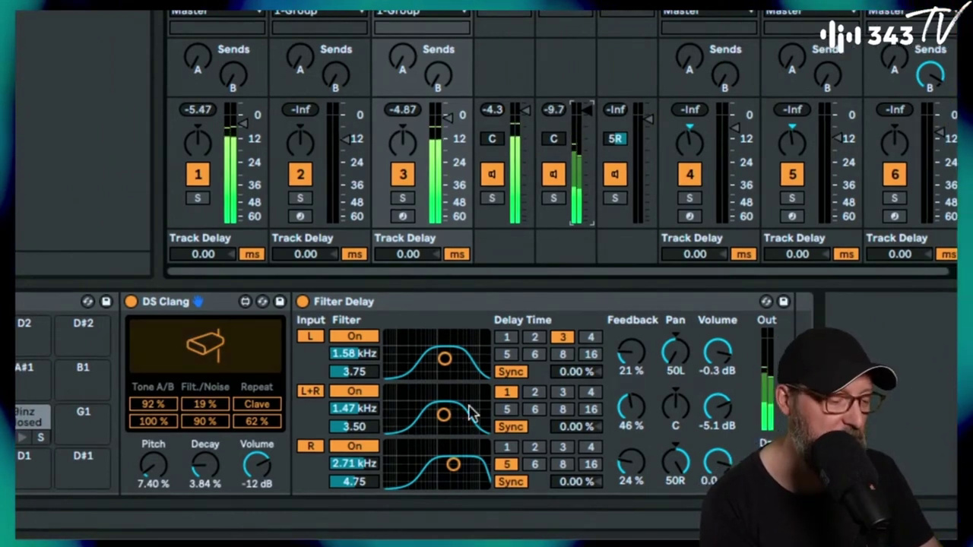
mouse_move(204, 465)
mouse_down()
mouse_move(205, 441)
mouse_move(205, 461)
mouse_up()
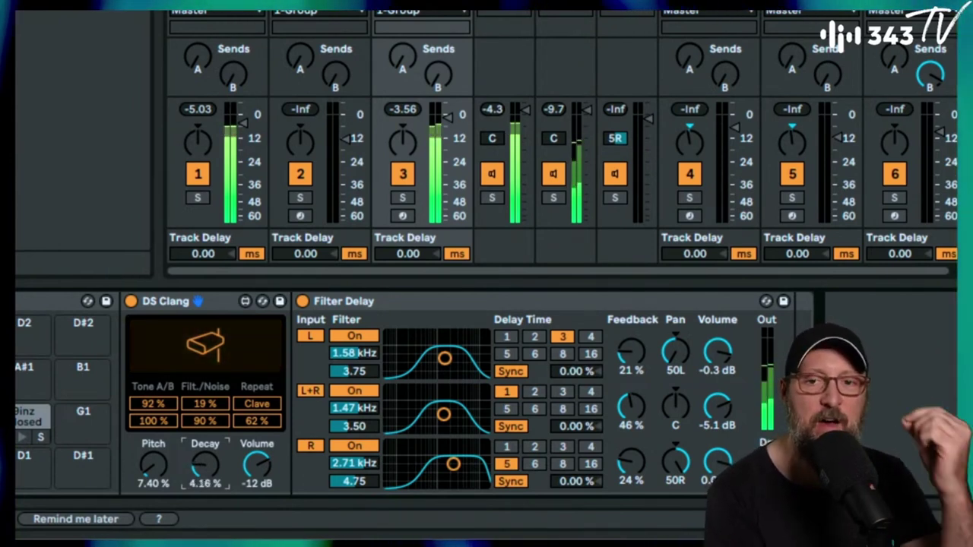
drag(205, 461, 205, 450)
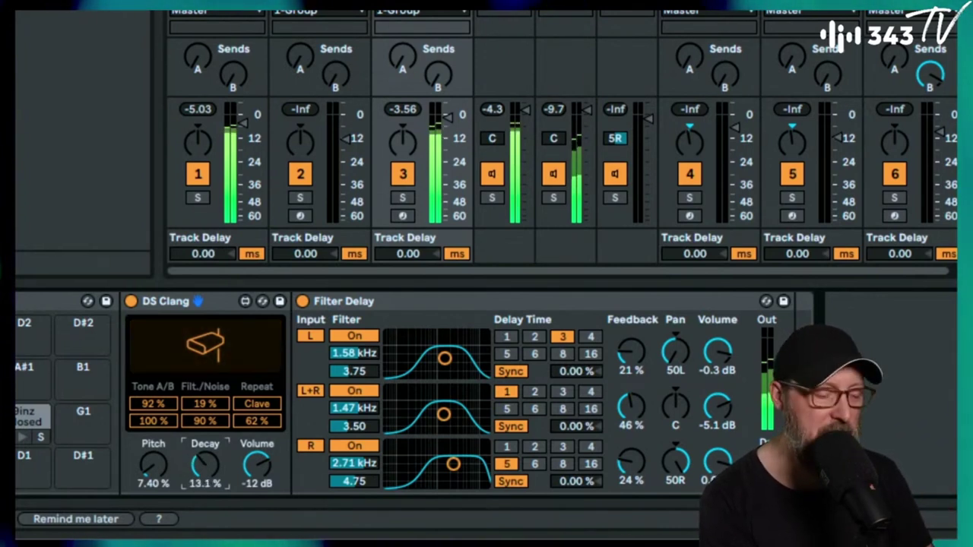
mouse_move(204, 461)
mouse_down()
mouse_move(204, 449)
mouse_move(212, 471)
mouse_up()
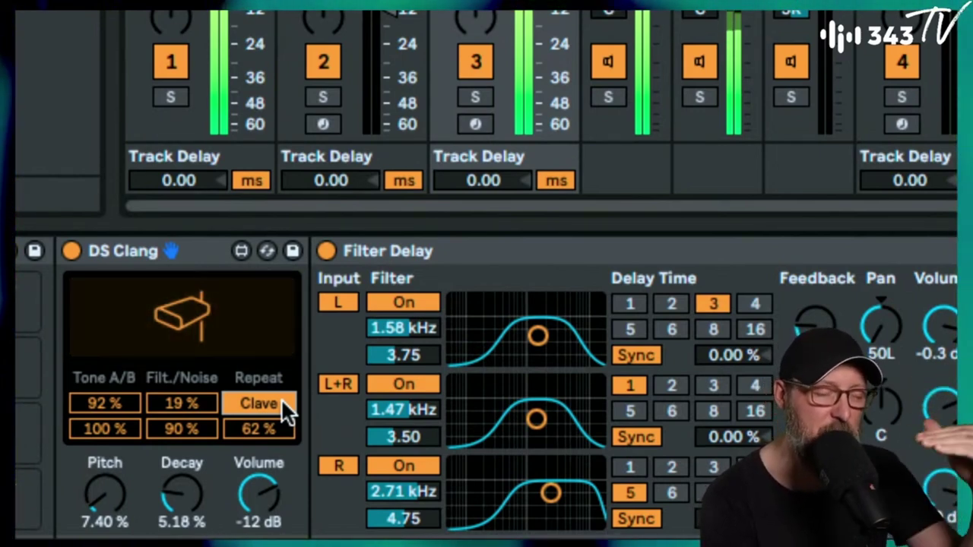
Set DS Clang's Pitch to 7.48% and raise its Decay to about 23%
mouse_move(177, 491)
mouse_down()
mouse_move(176, 463)
mouse_move(176, 478)
mouse_up()
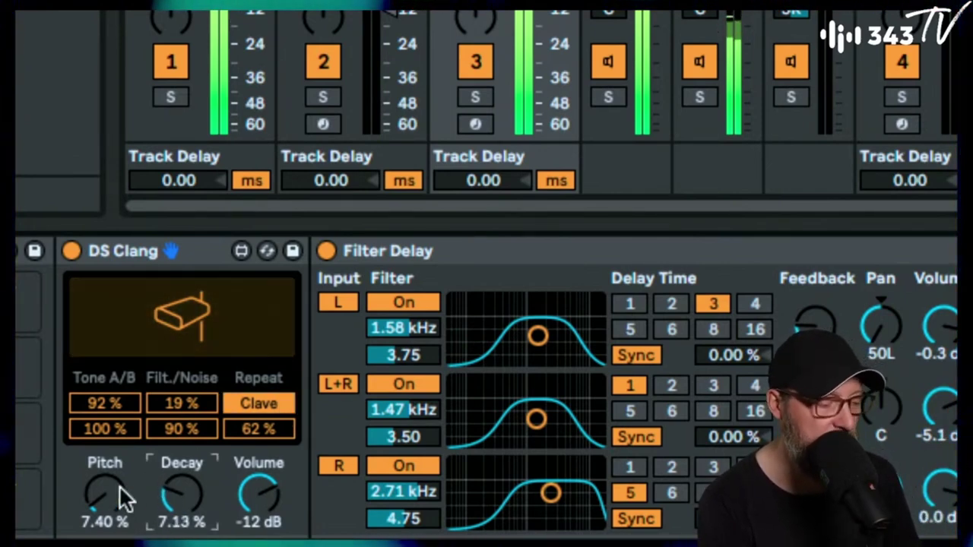
drag(102, 502, 103, 499)
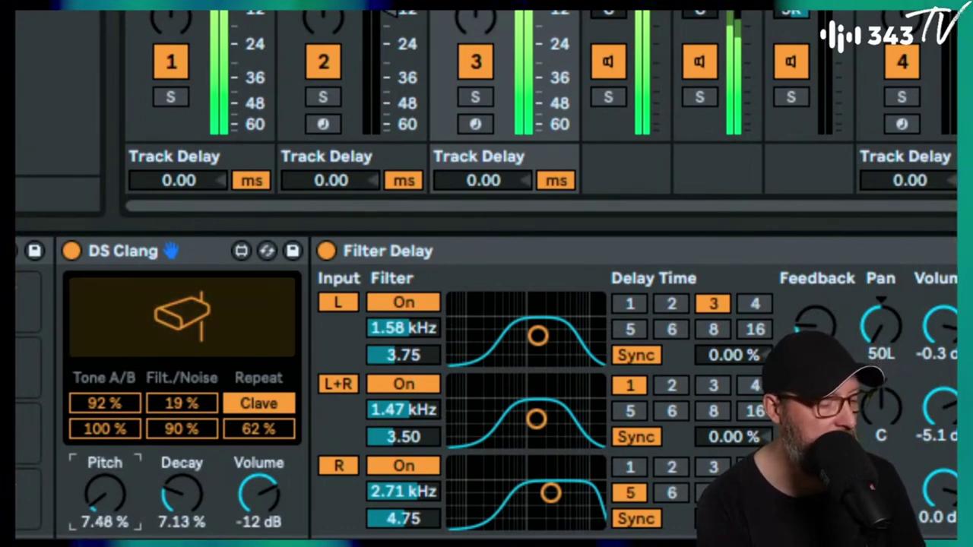
drag(102, 495, 102, 504)
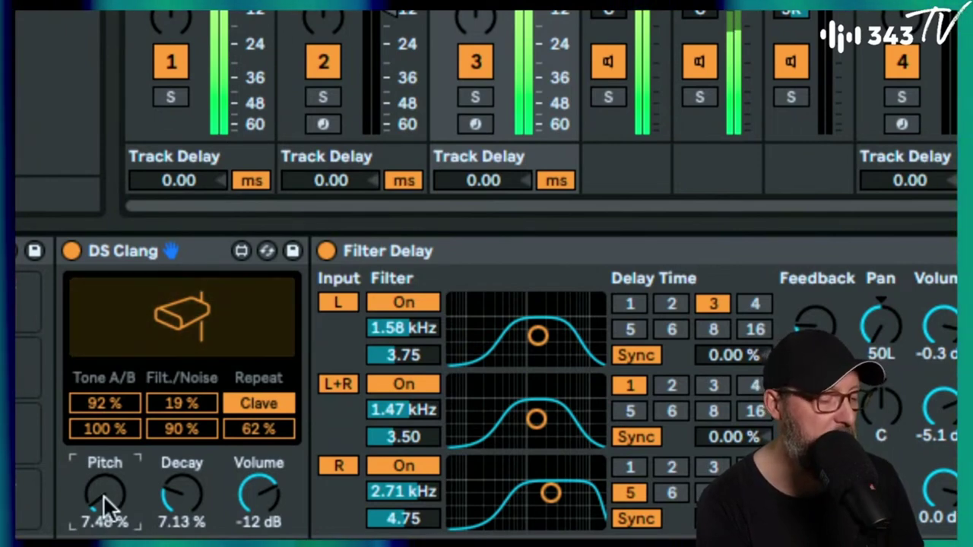
drag(182, 495, 182, 442)
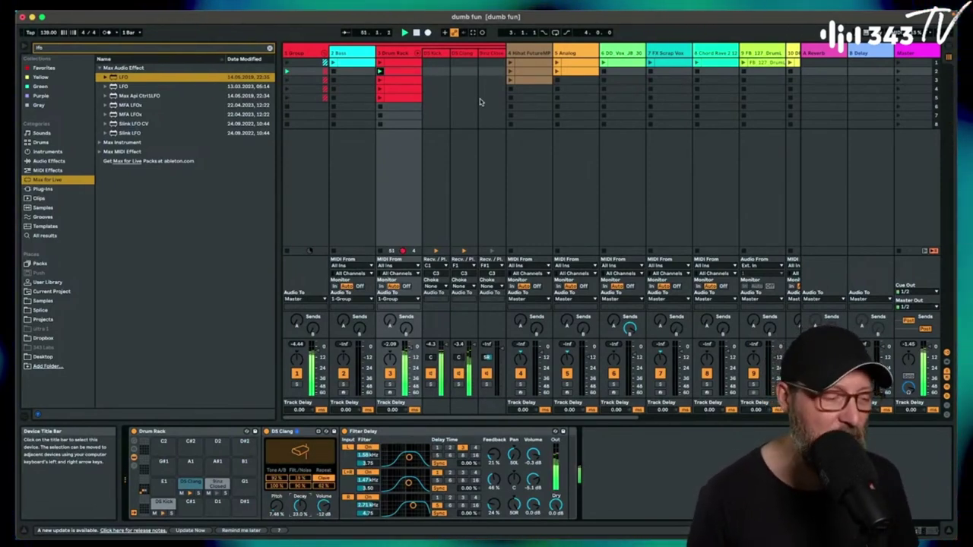
Play the third Drum Rack clip and lower DS Clang's Decay to about 4.49%
click(380, 81)
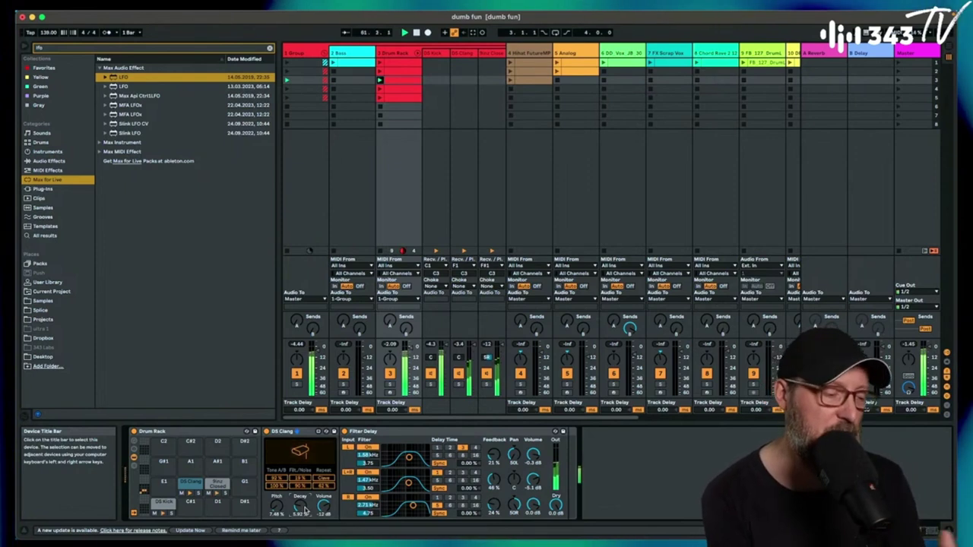
drag(301, 497, 301, 513)
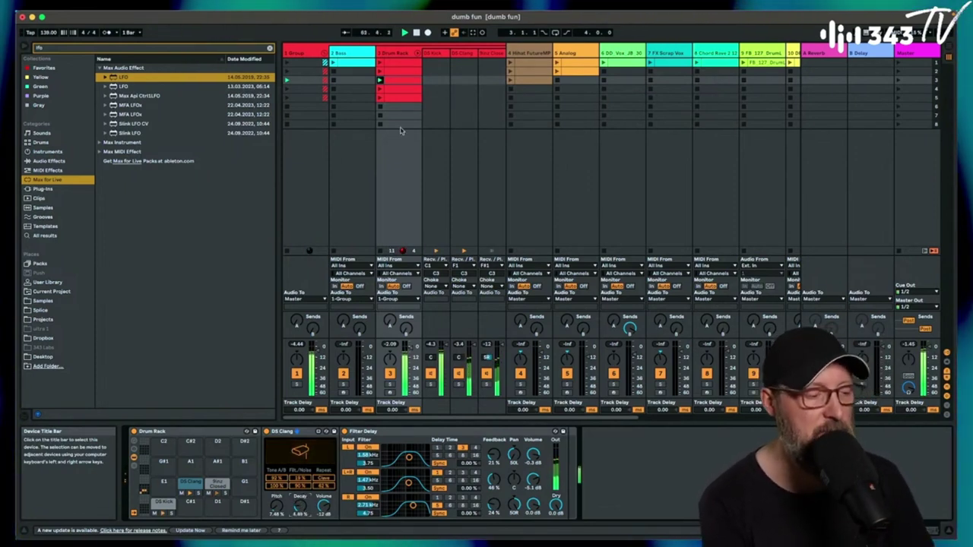
Play the fourth Drum Rack clip and try the DS Kick's Decay, returning to the DS Clang chain
click(380, 88)
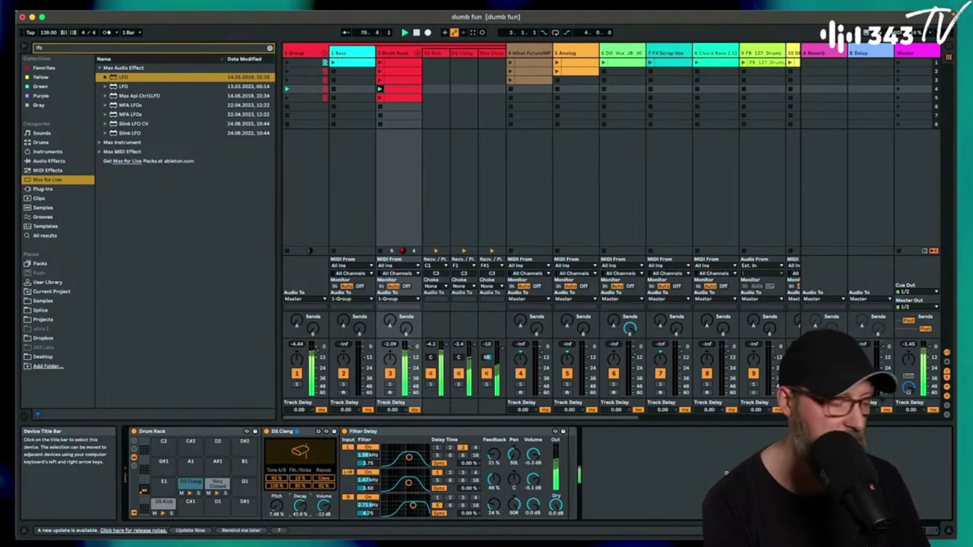
click(160, 515)
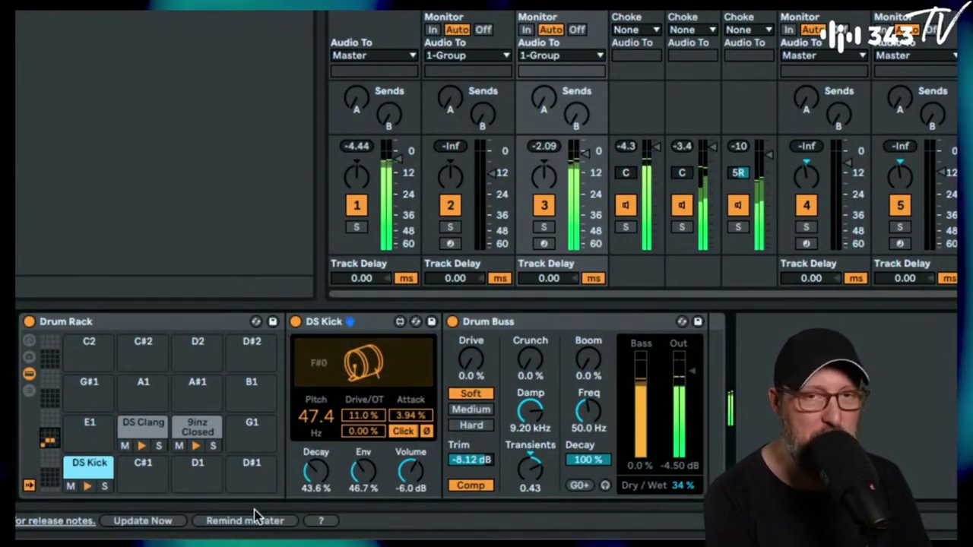
mouse_move(318, 486)
mouse_down()
mouse_move(318, 462)
mouse_move(321, 479)
mouse_up()
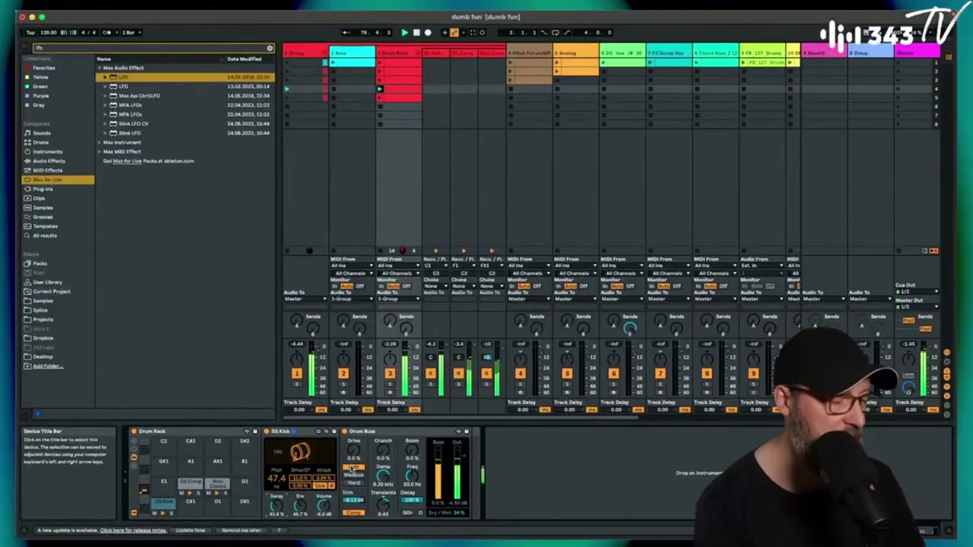
click(195, 485)
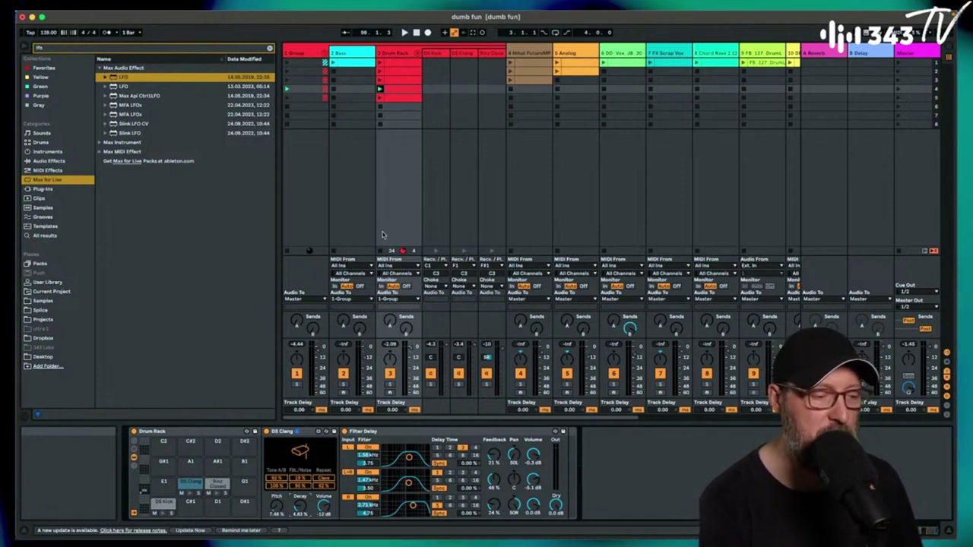
Play the FX Scrap Vox clip with the drums, briefly soloing its track to hear it alone
click(709, 66)
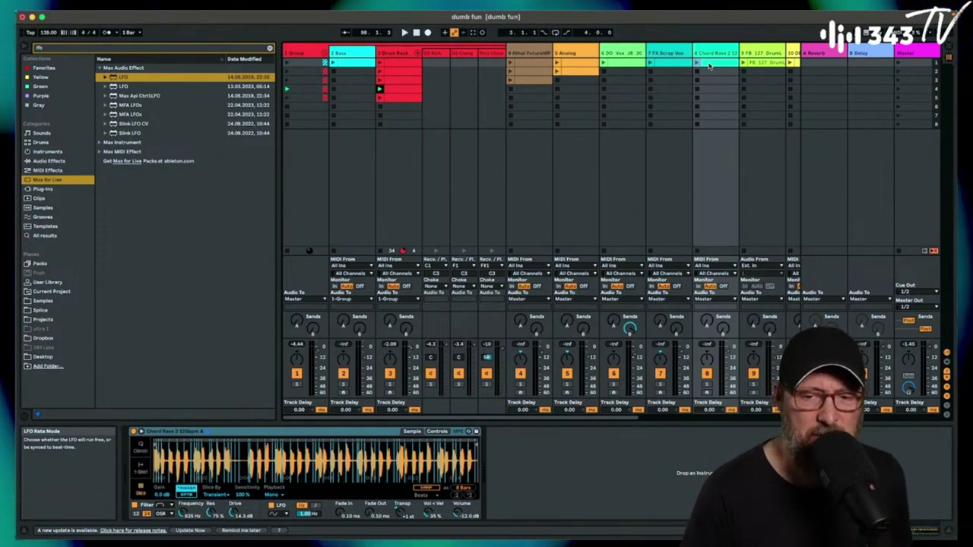
click(650, 64)
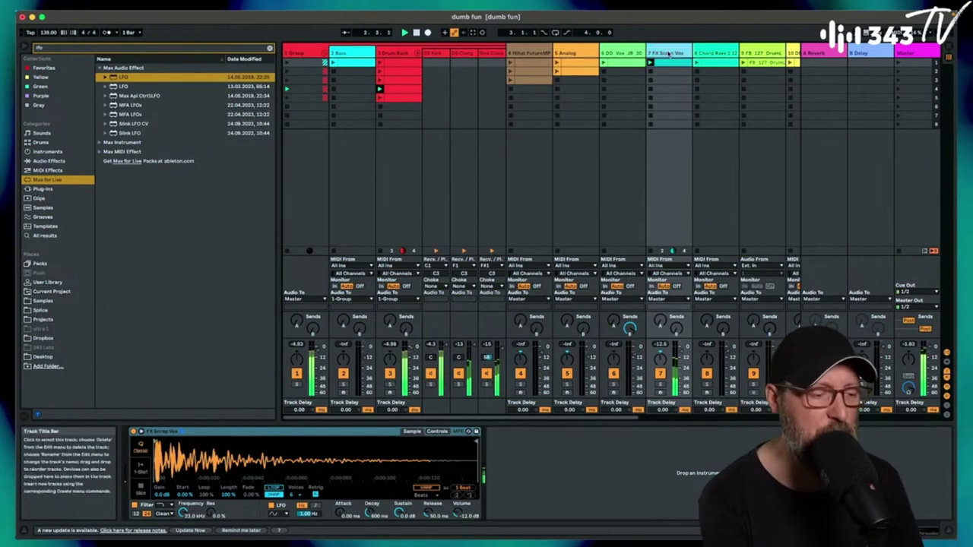
click(660, 384)
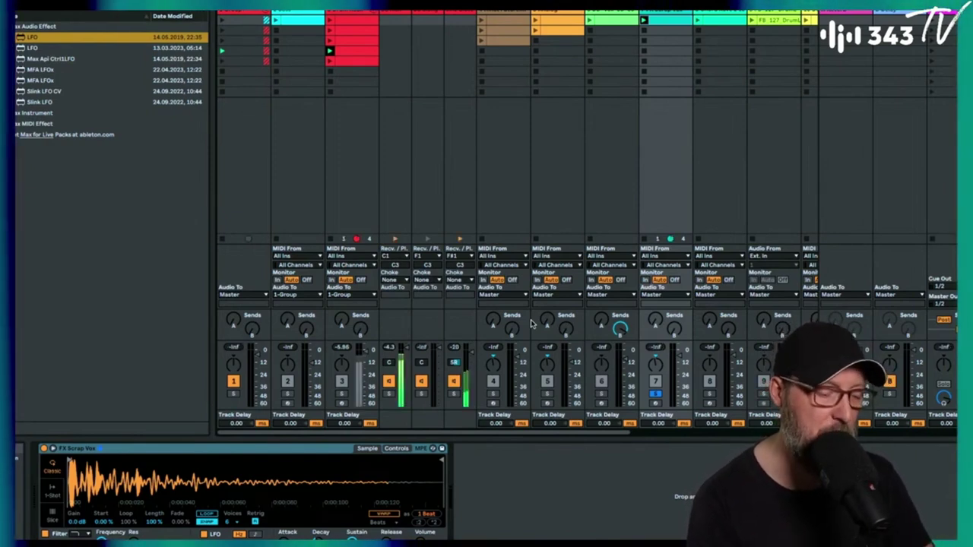
click(655, 394)
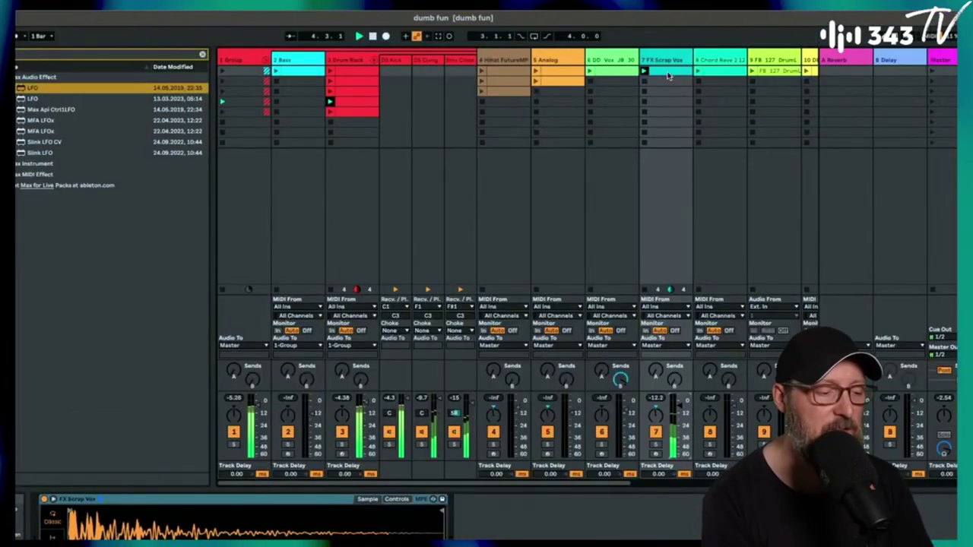
Open the FX Scrap Vox track's MIDI clip in the piano roll and edit its C#3 note
click(667, 23)
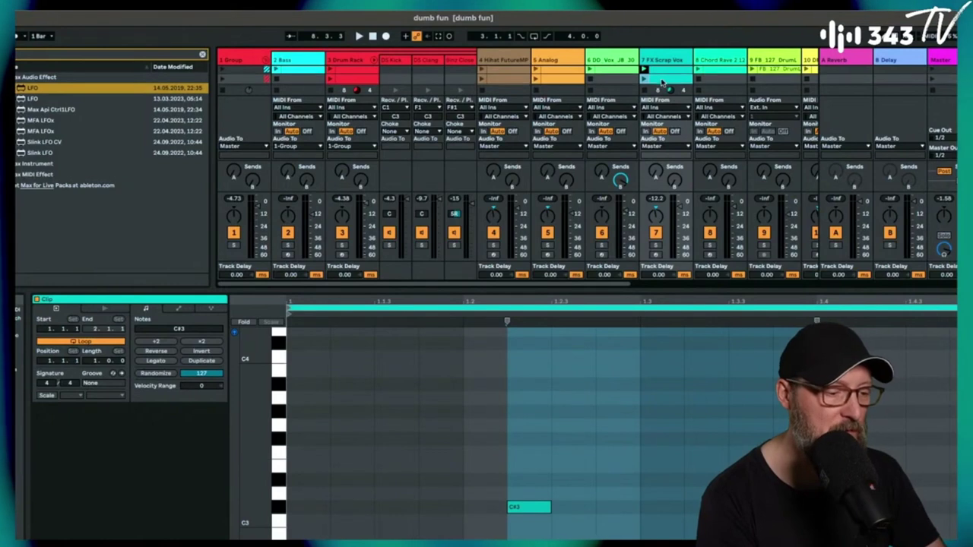
key(space)
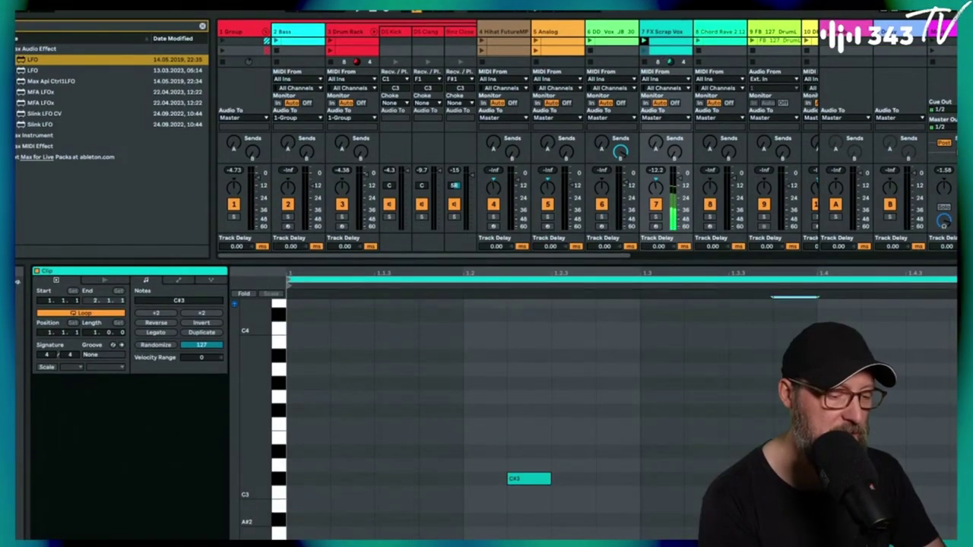
double_click(527, 477)
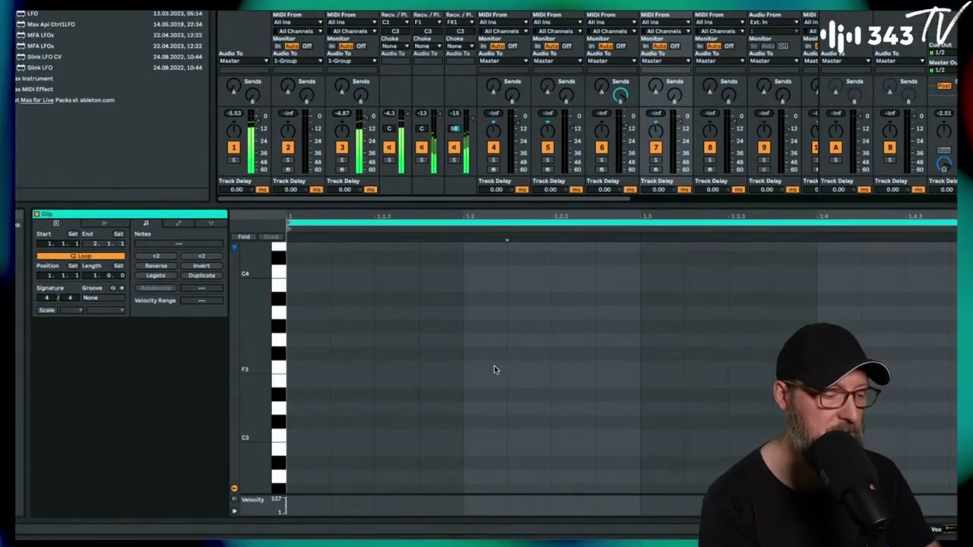
double_click(337, 422)
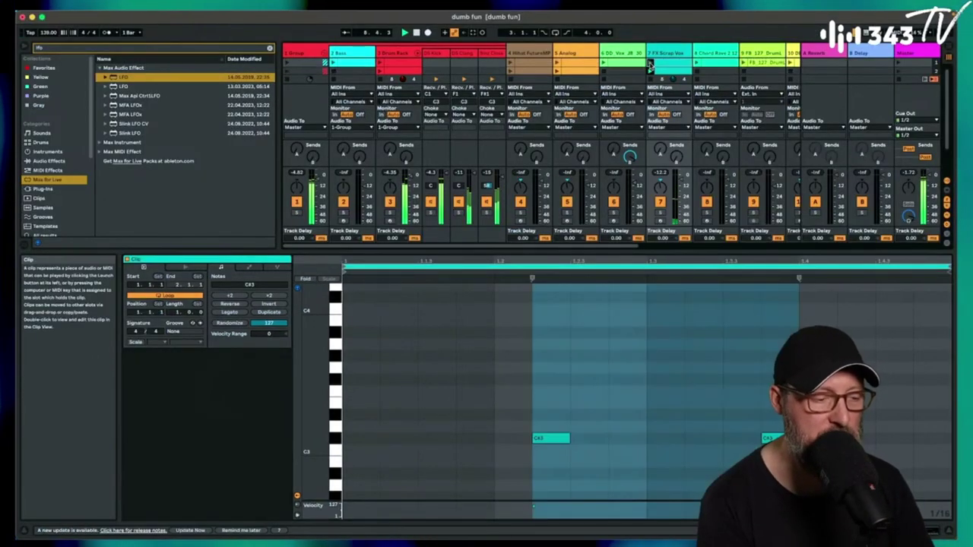
Play the Chord Rave 2 clip and show the sampler device on its track
click(698, 63)
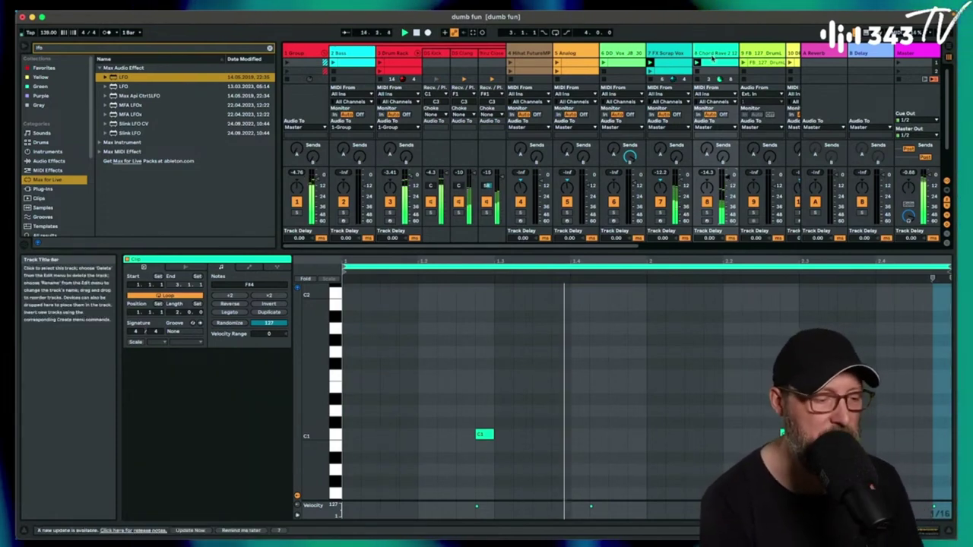
key(shift+Tab)
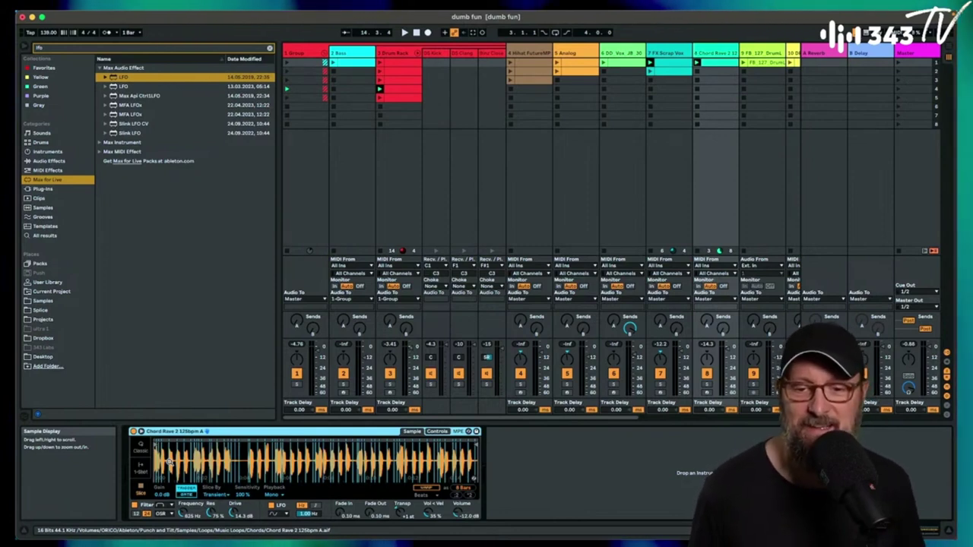
key(space)
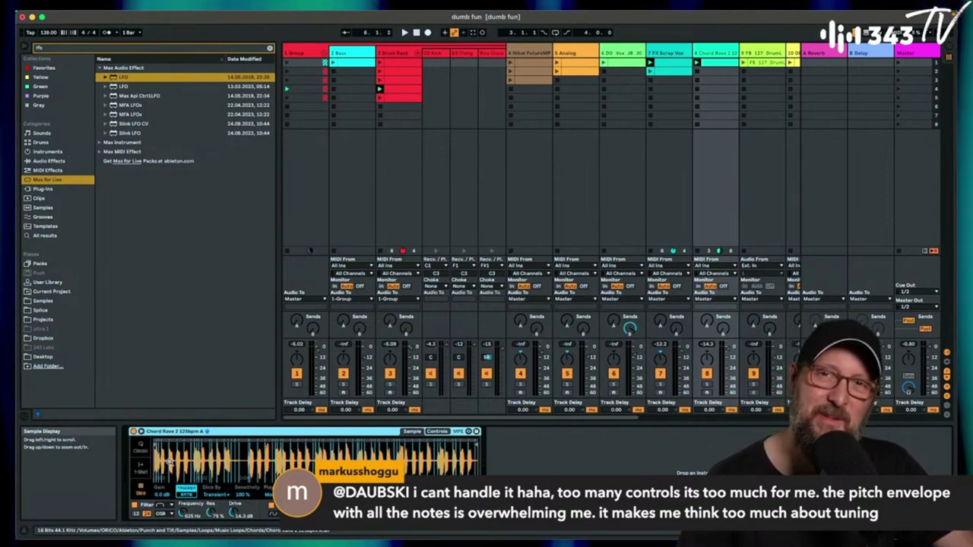
Browse the VST3 plug-ins and expand the D16 Group Audio Software folder
click(52, 190)
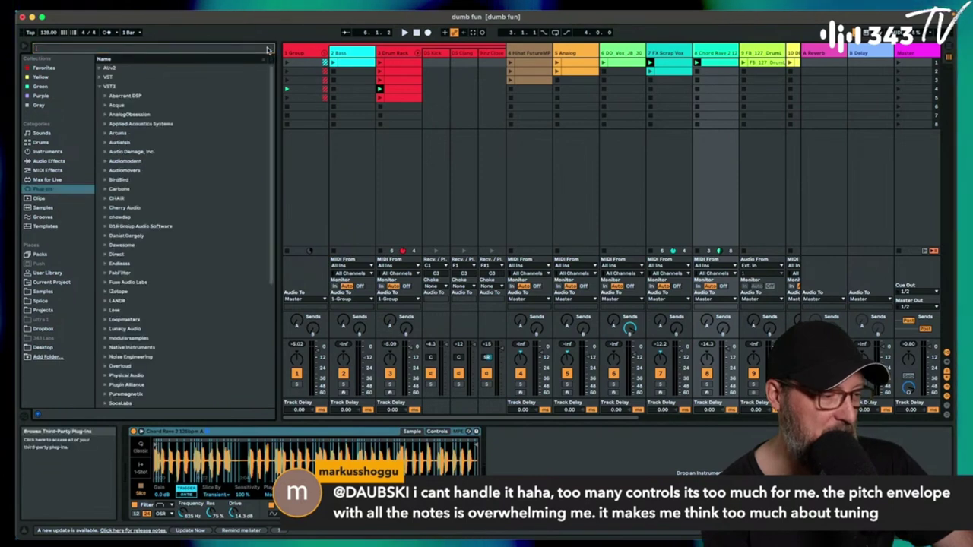
click(155, 88)
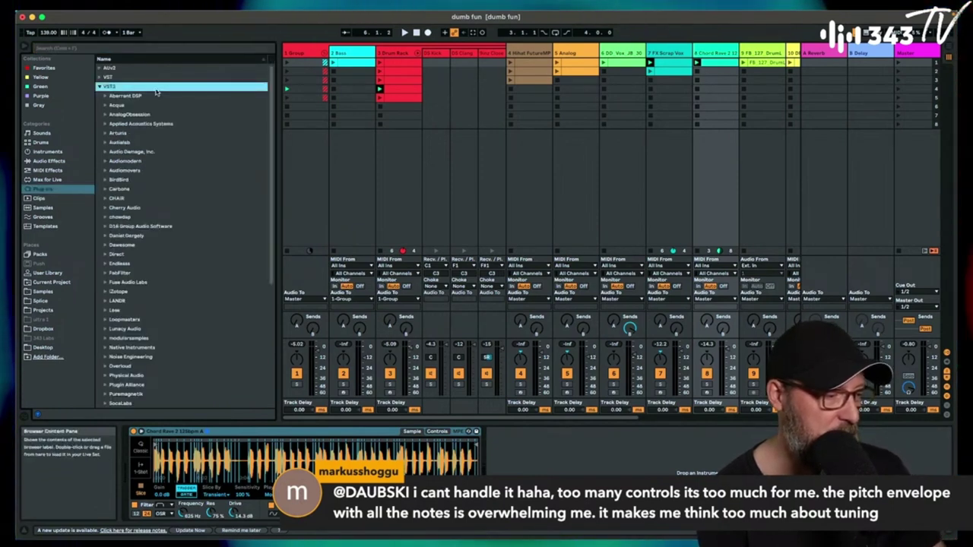
click(132, 225)
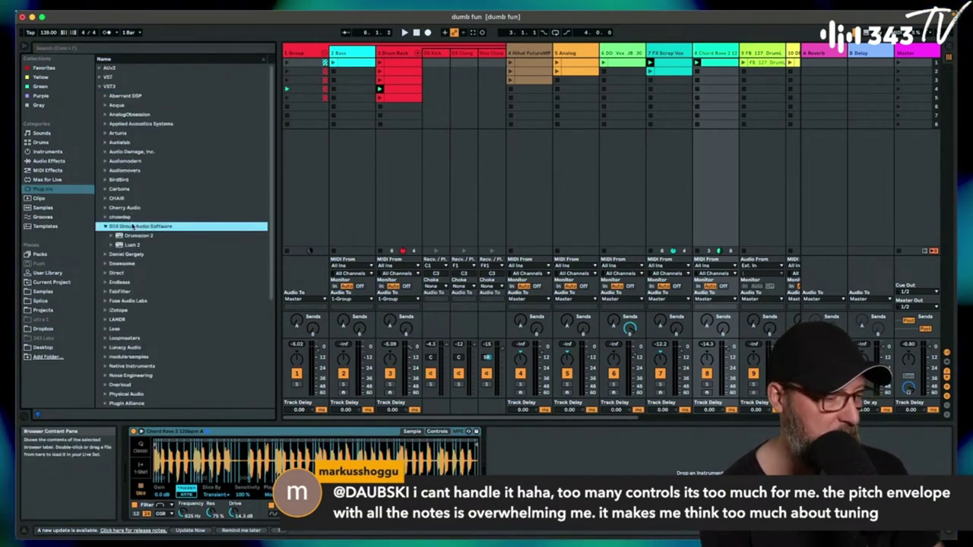
Look through the vendor folders of the VST plug-ins and collapse the Sonic Charge folder
click(126, 86)
key(Up)
key(Right)
key(Down)
key(Down)
key(Down)
key(Down)
key(Down)
key(Down)
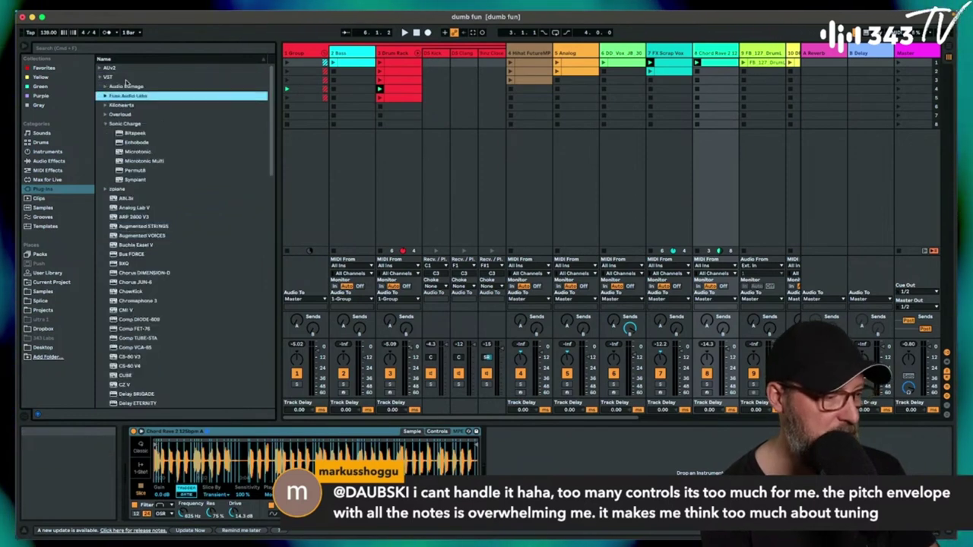
key(Left)
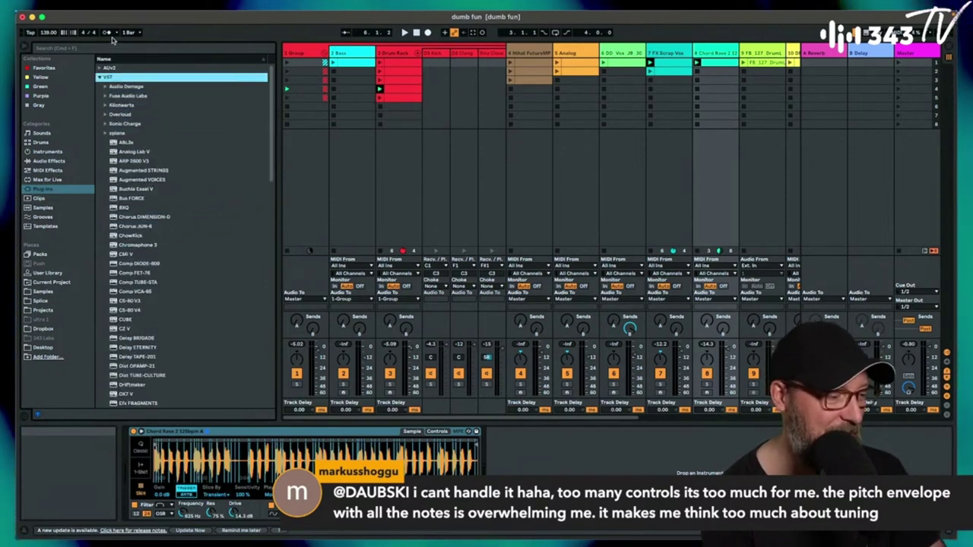
Search the plug-ins for "d16" and select PunchBox among the AUv2 versions
click(116, 49)
text(d16)
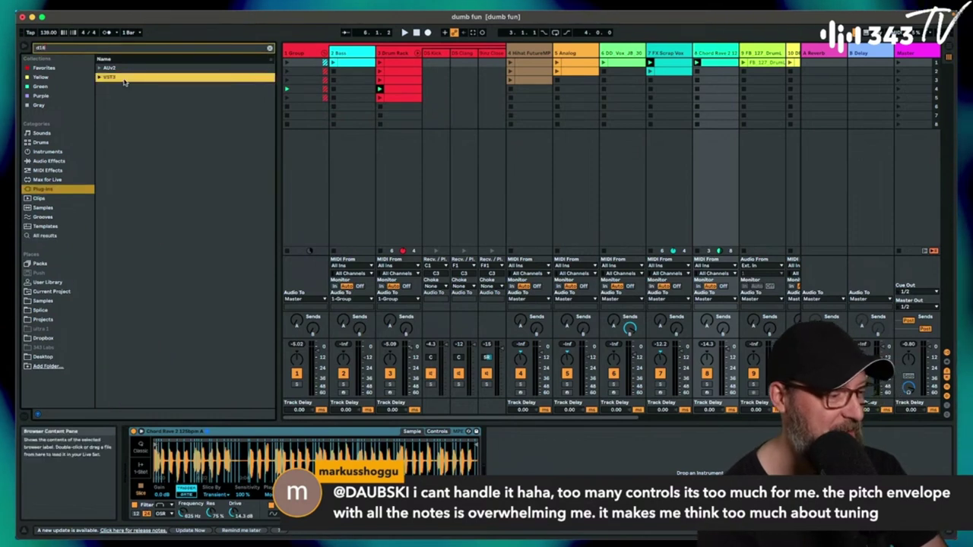
key(Down)
key(Down)
key(Down)
key(Down)
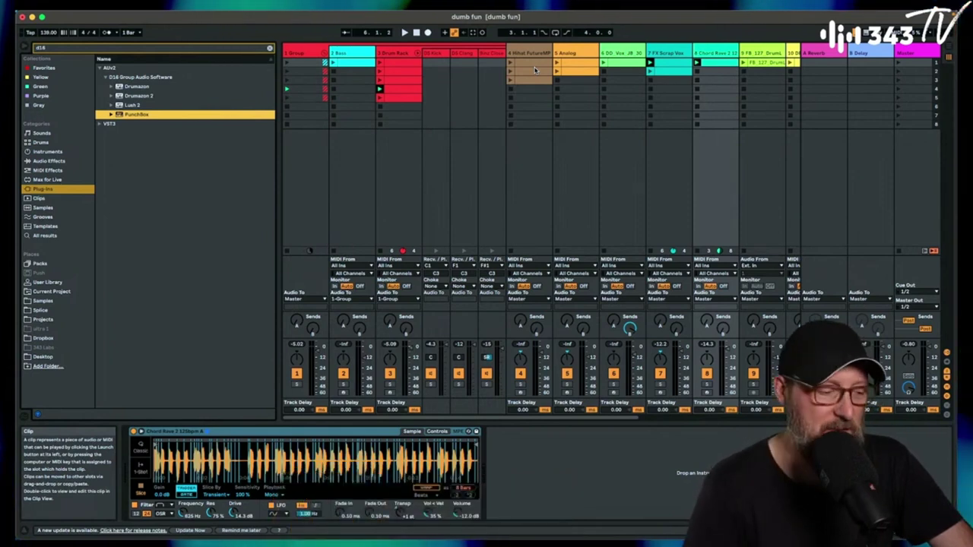
Start playback and launch the first Drum Rack clip
key(space)
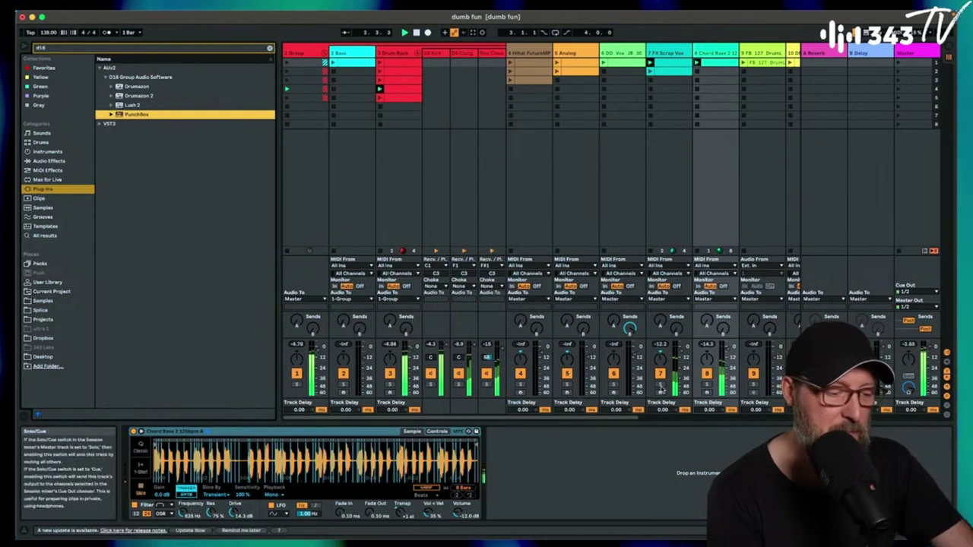
click(379, 64)
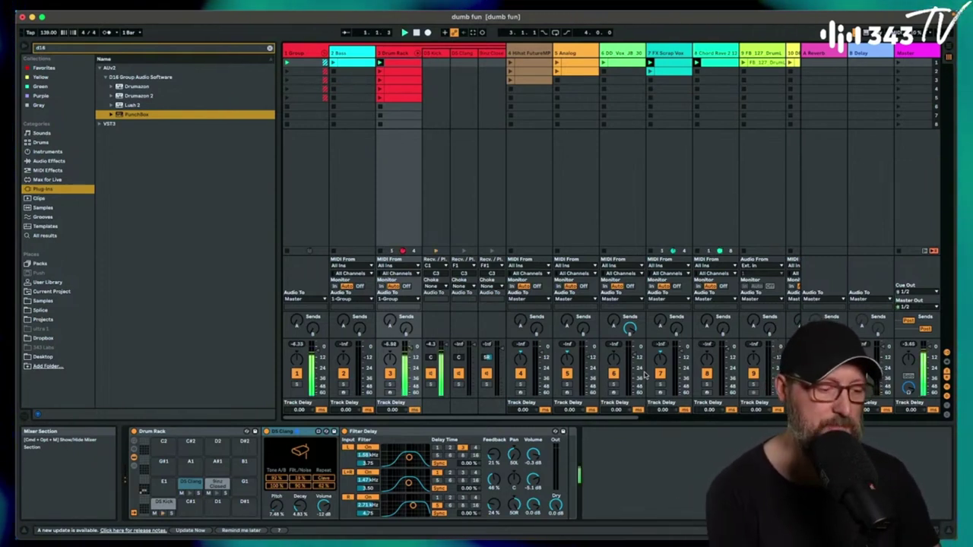
Open the FX Scrap Vox and Chord Rave 2 clips together in the note editor and examine how their notes interlock
scroll(694, 206, right, 3)
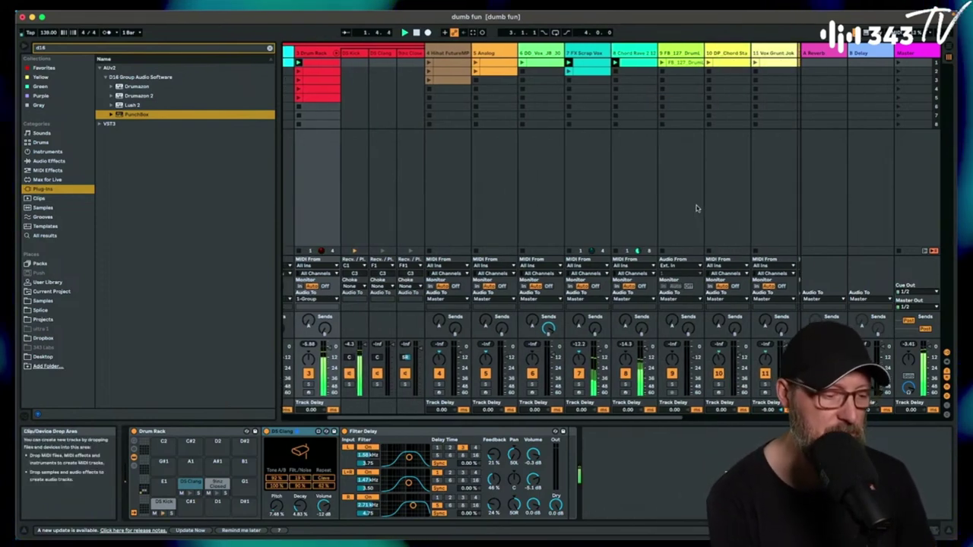
click(589, 62)
click(635, 62)
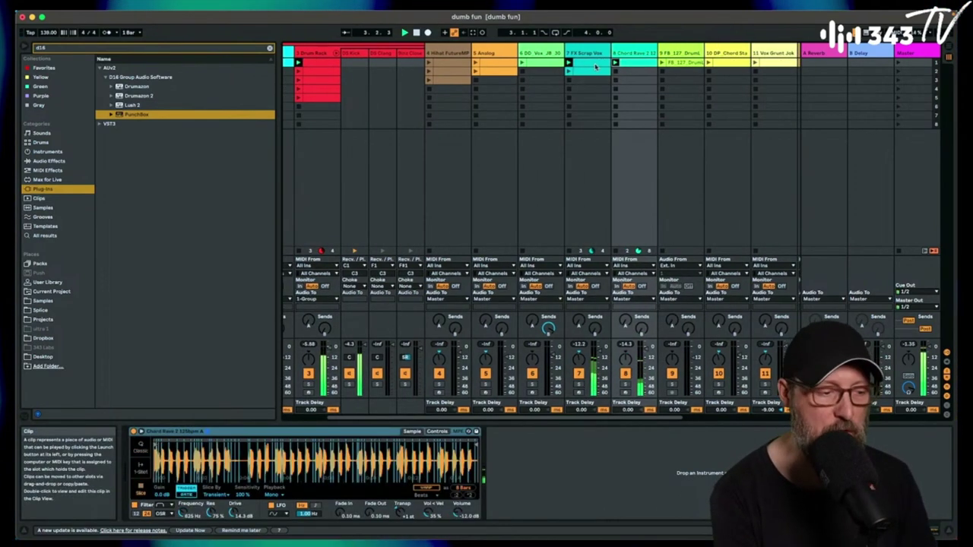
double_click(629, 64)
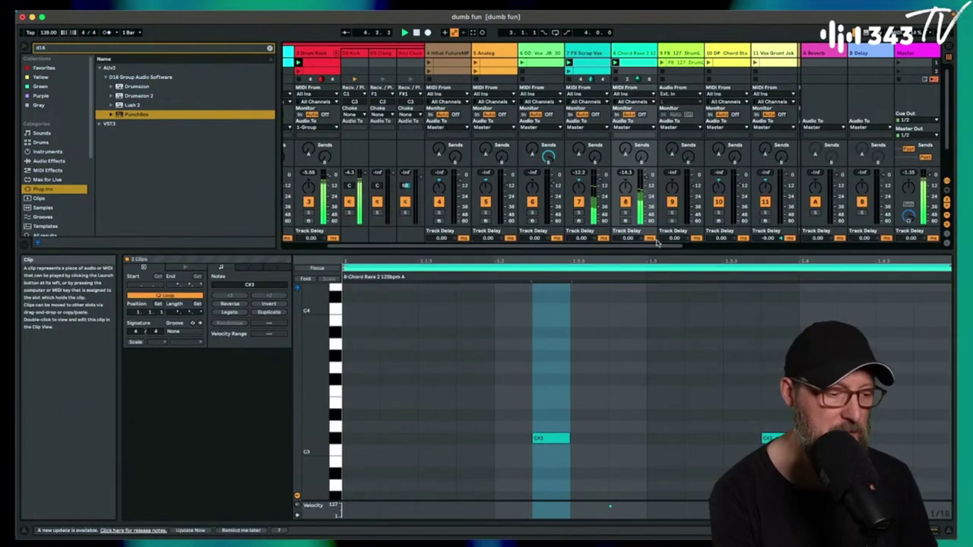
scroll(606, 425, down, 3)
scroll(608, 425, down, 3)
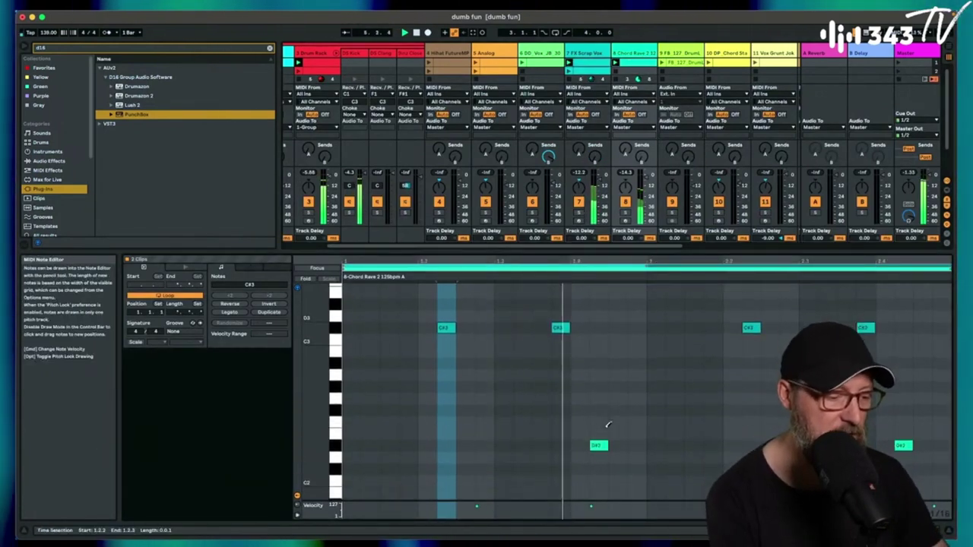
scroll(608, 426, up, 1)
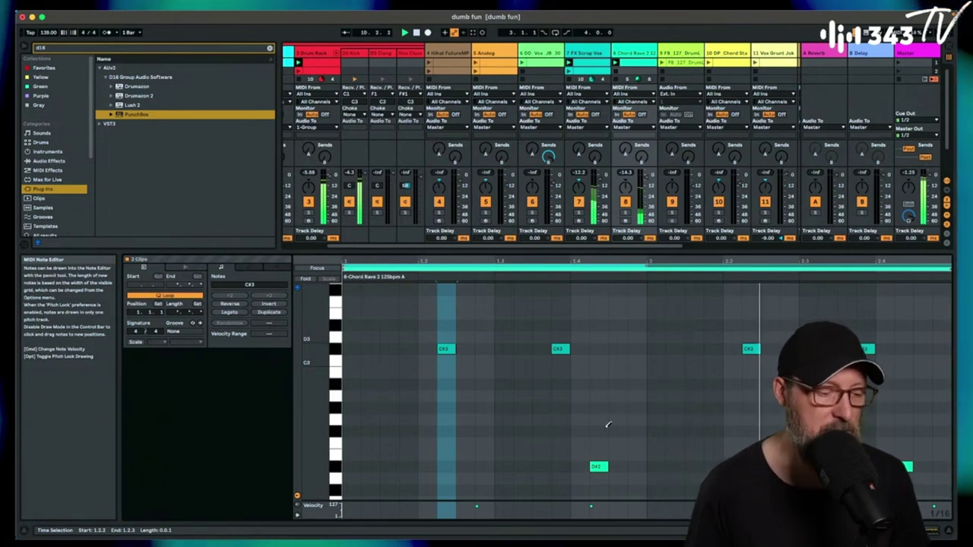
scroll(607, 425, down, 3)
drag(314, 426, 322, 395)
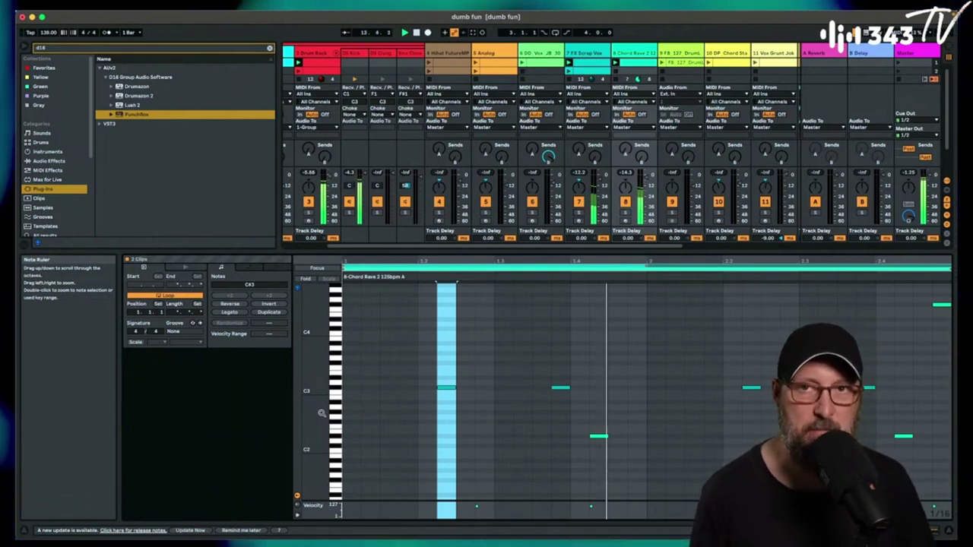
Launch the FB 127 drum loop clip, try a loop length of 0.2.0, and set it back to 0.1.0
click(662, 63)
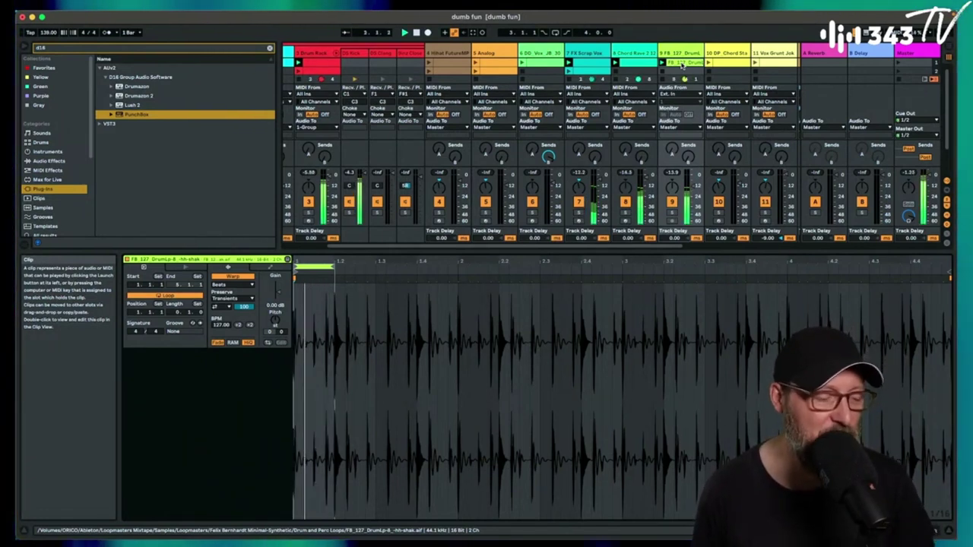
drag(304, 263, 348, 285)
drag(463, 266, 634, 290)
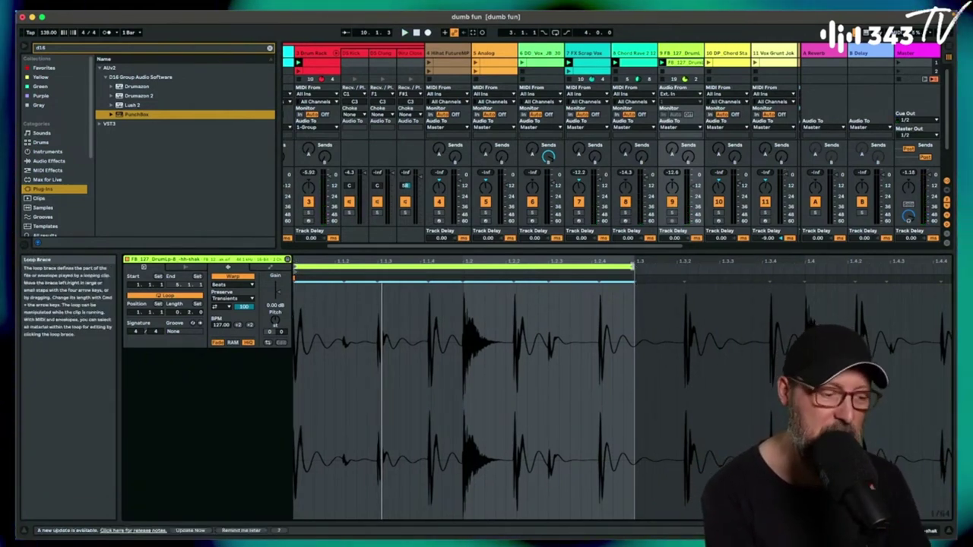
drag(635, 269, 462, 282)
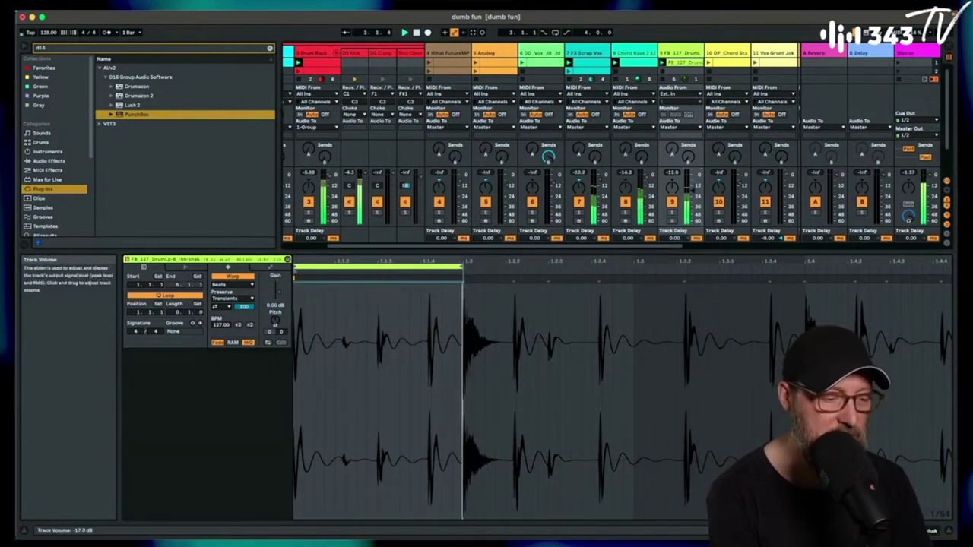
Launch the DP Chord Stab clip and play it with the rest of the groove
click(720, 64)
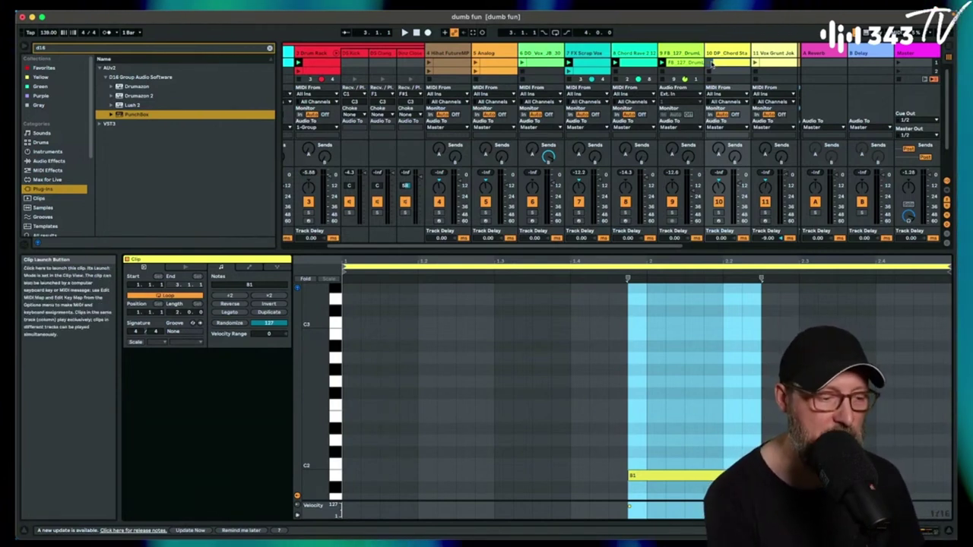
click(708, 63)
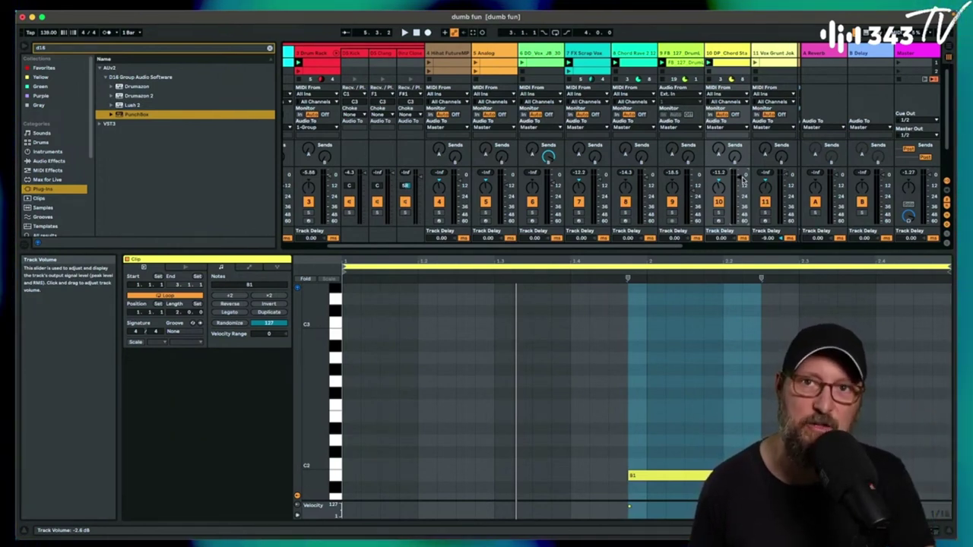
key(space)
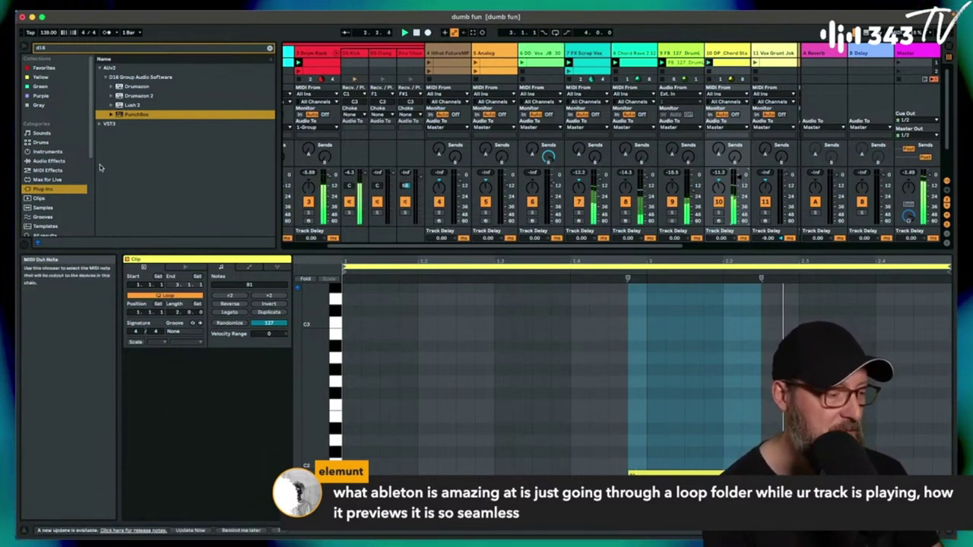
Search the samples for "shaker" and preview results down to Cymbal Shakers 120 bpm.aif while the groove plays
scroll(54, 167, down, 3)
click(47, 146)
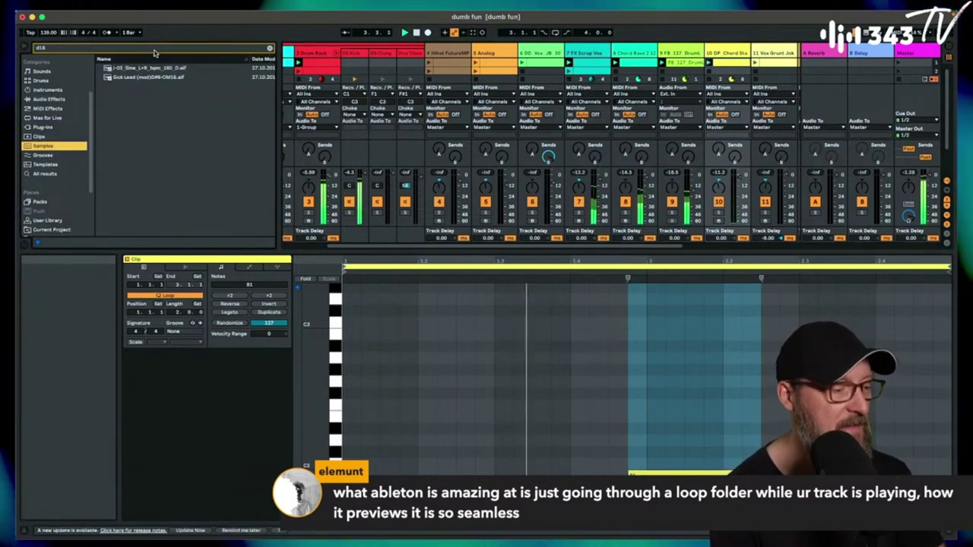
key(BackSpace)
text(shaker)
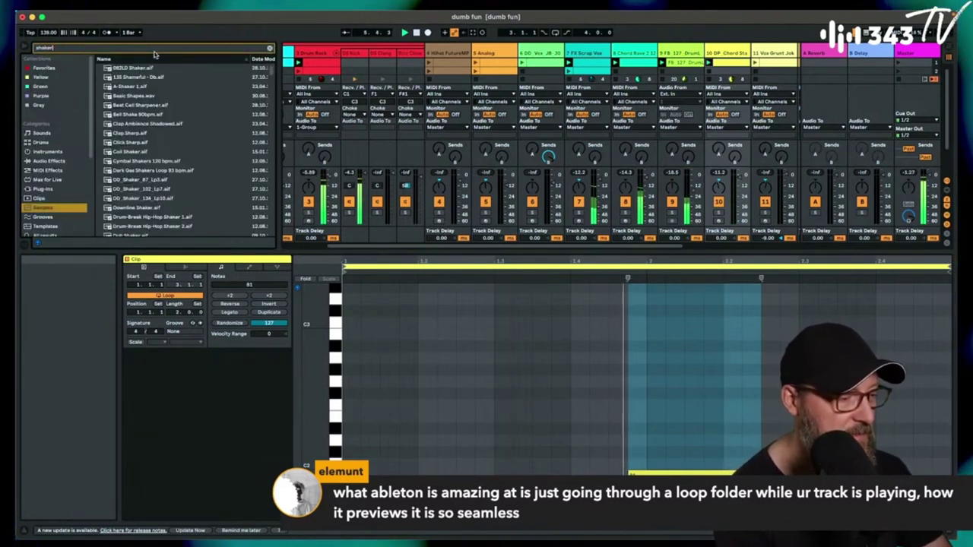
key(Down)
key(Down)
key(Down)
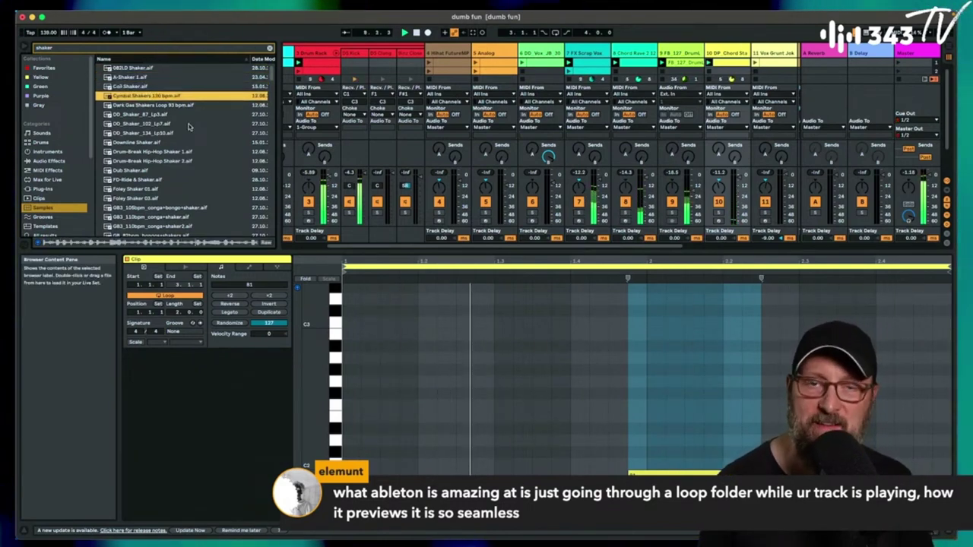
Set the master output to 5/6 and preview the shaker loops from Dark Gas Shakers Loop 93 bpm.aif to DD_Shaker_134_Lp10.aif
click(912, 135)
click(912, 157)
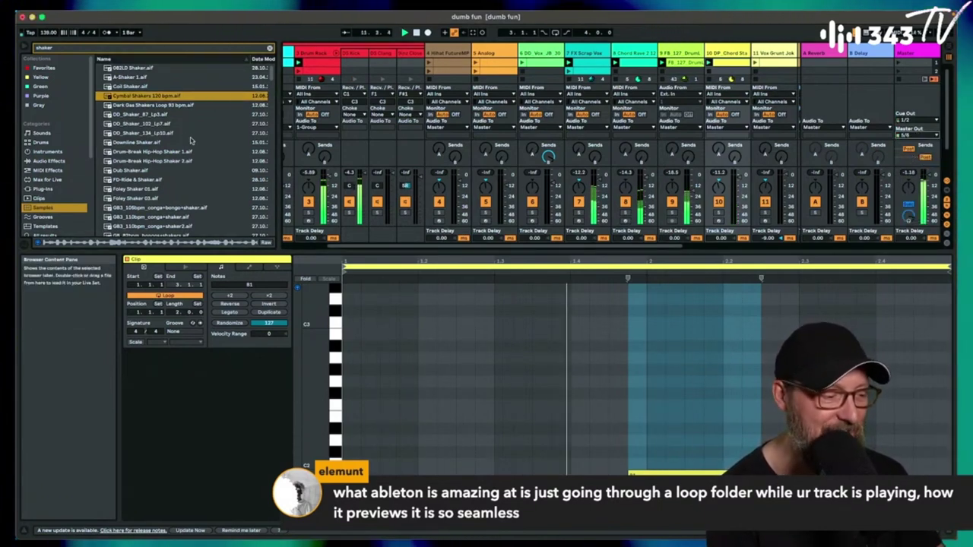
click(156, 104)
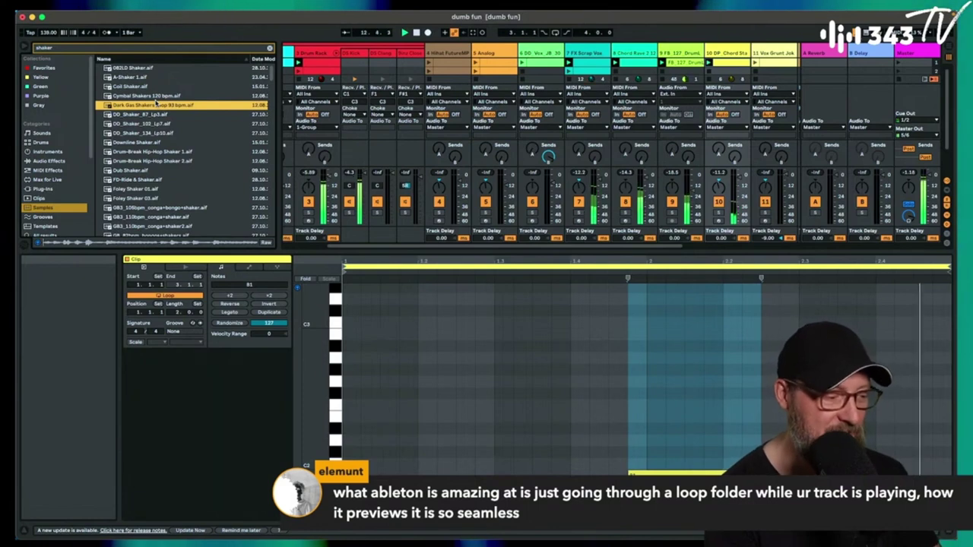
key(Down)
key(Down)
key(Down)
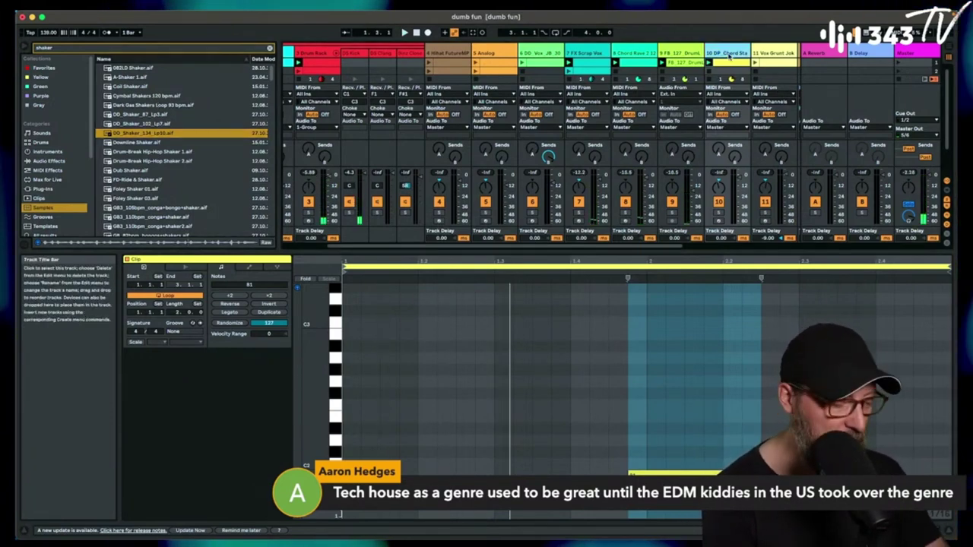
Insert an audio track, load DD_Shaker_134_Lp10.aif into its first clip slot, launch it, and adjust the track's volume
key(super+t)
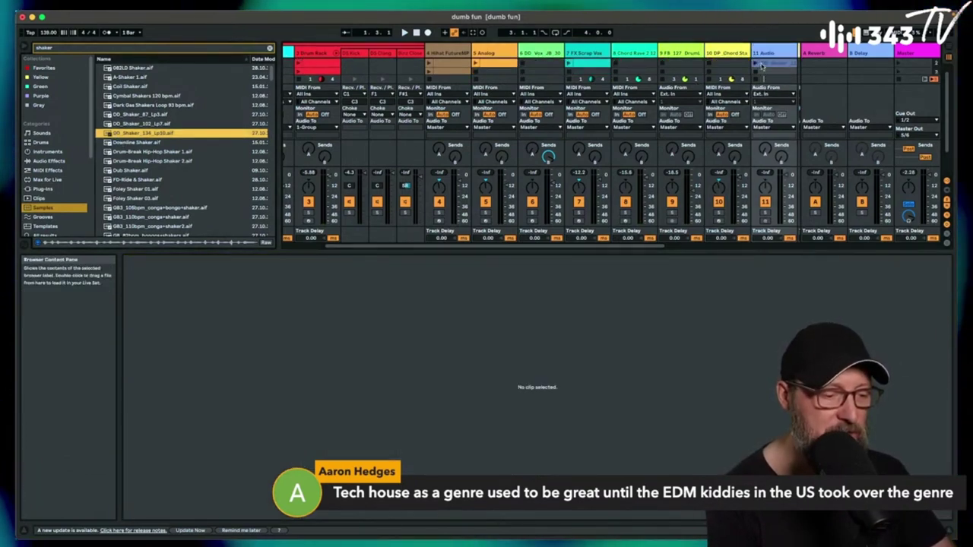
key(Return)
drag(754, 71, 752, 62)
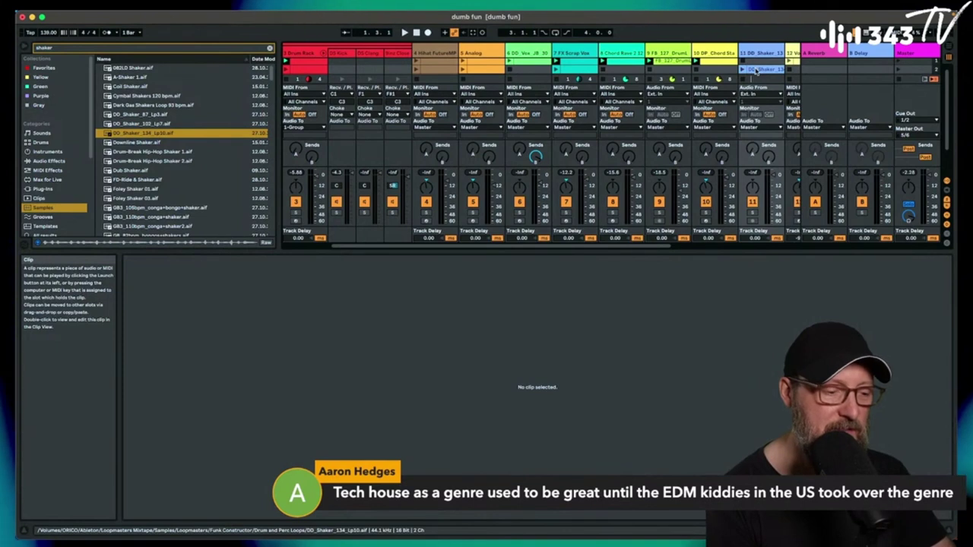
click(743, 63)
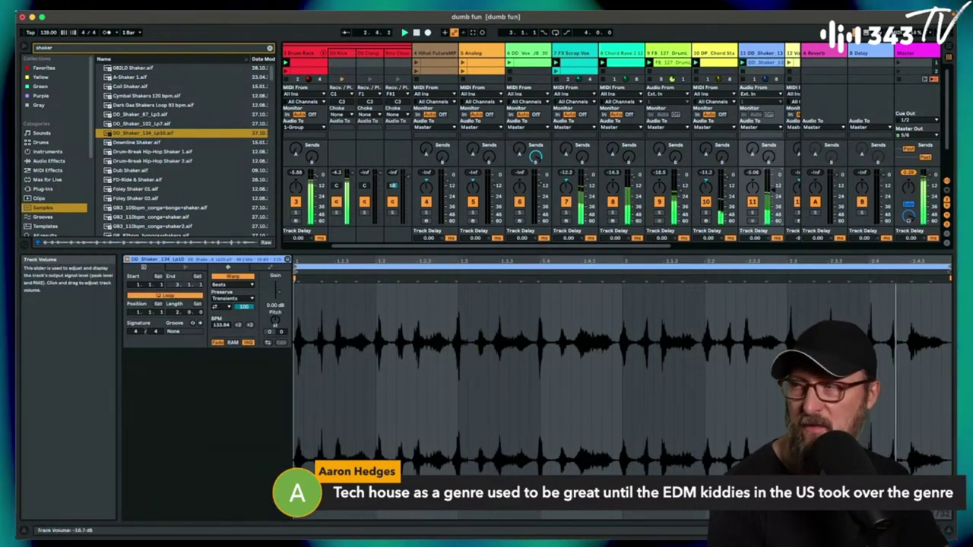
drag(768, 190, 776, 185)
Show the Vox Grunt clip, launch the DD Vox clip, and solo the DD Vox and FX Scrap Vox tracks
scroll(683, 79, right, 5)
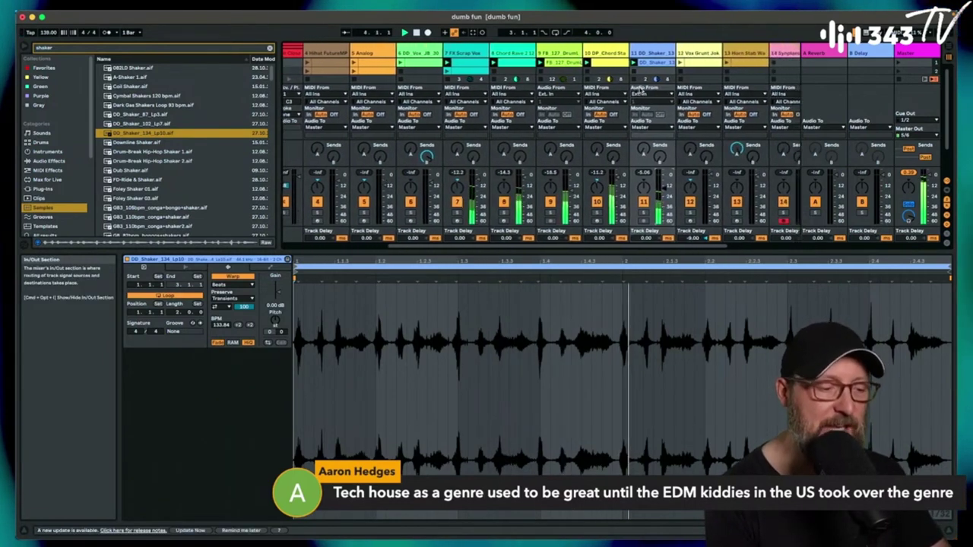
click(688, 65)
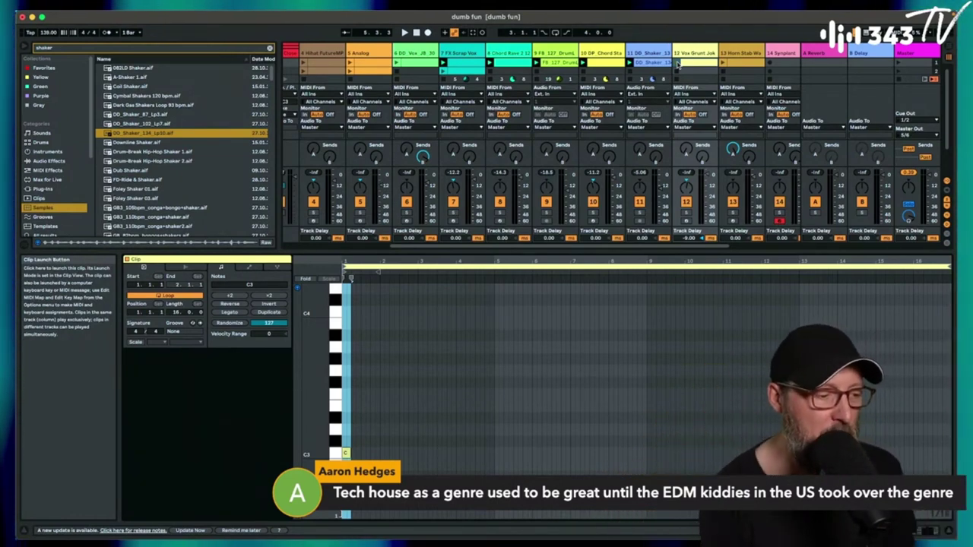
click(395, 63)
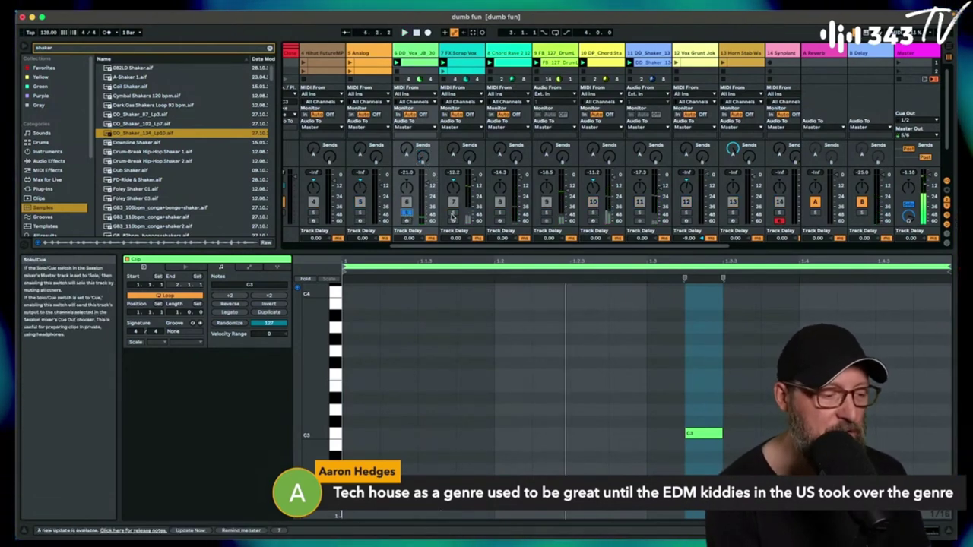
click(453, 221)
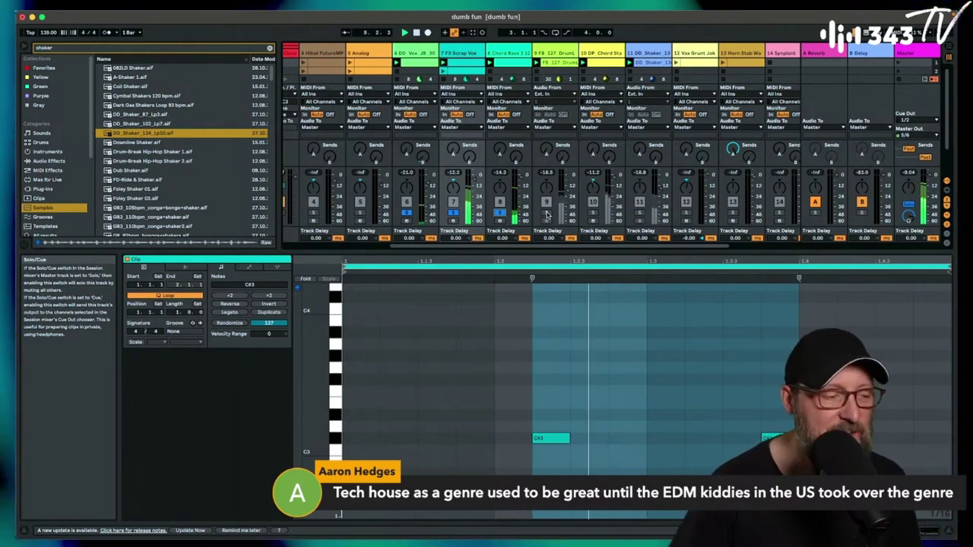
Resume playback of the groove and launch the third Drum Rack clip with the kick, clang and closed hat
scroll(316, 90, left, 5)
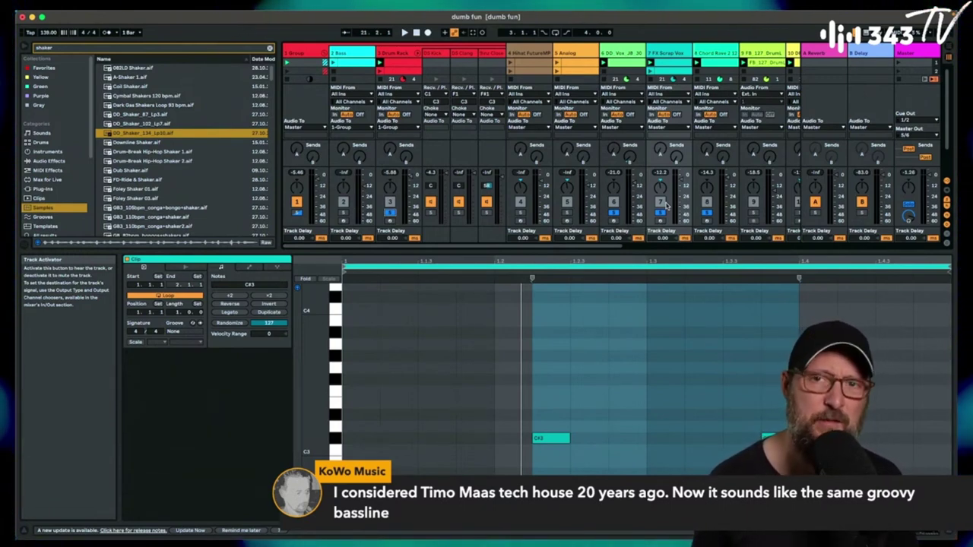
key(space)
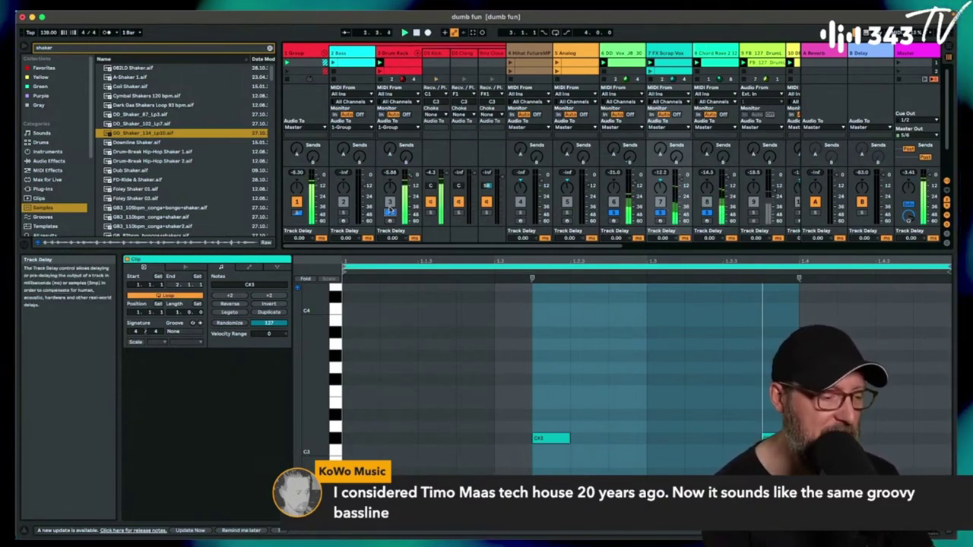
scroll(674, 154, right, 3)
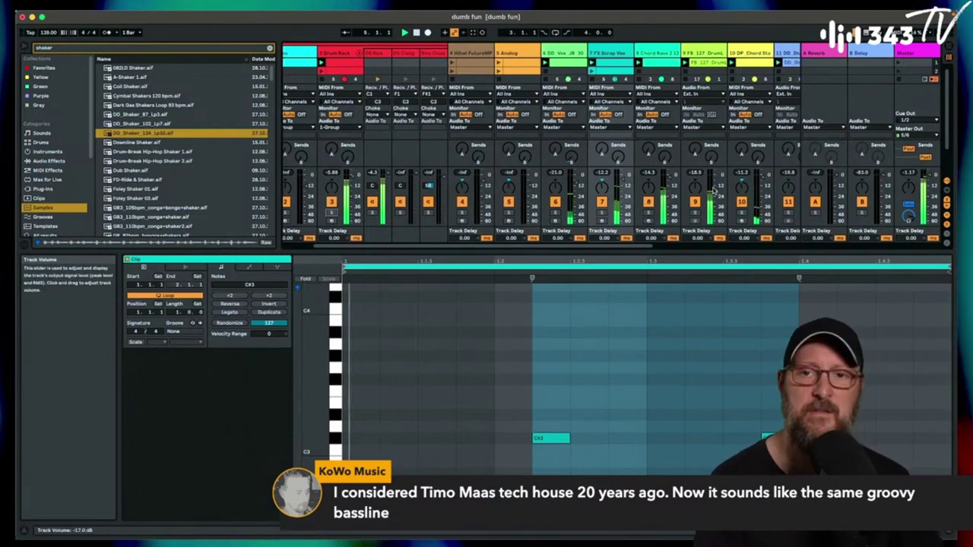
scroll(364, 74, left, 1)
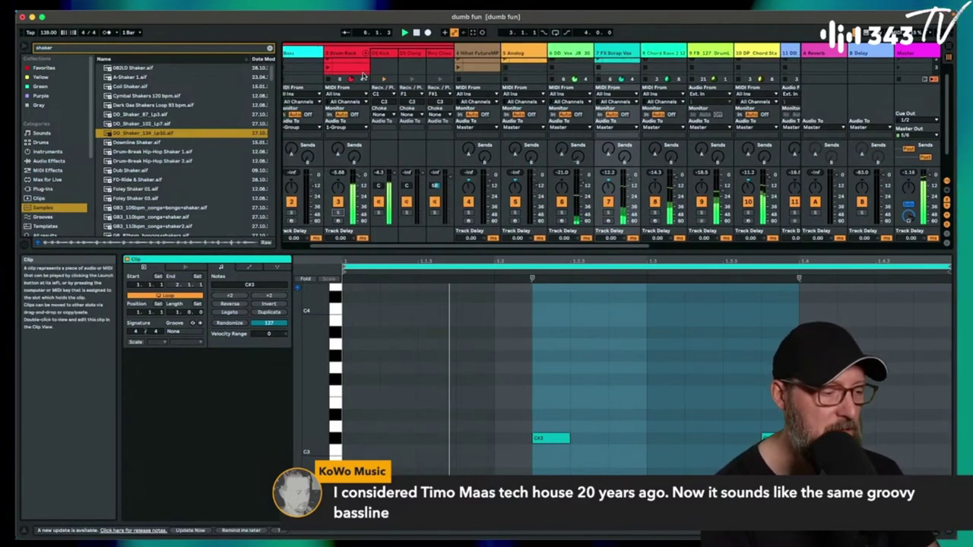
click(328, 69)
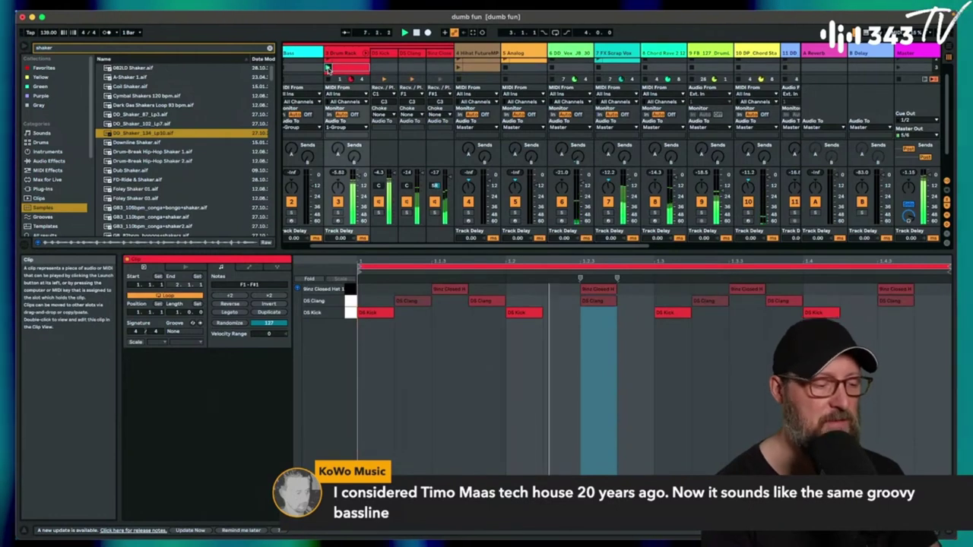
Enlarge the clip grid above the note editor and show the devices on the Drum Rack's DS Kick chain
scroll(340, 70, left, 2)
scroll(340, 69, left, 1)
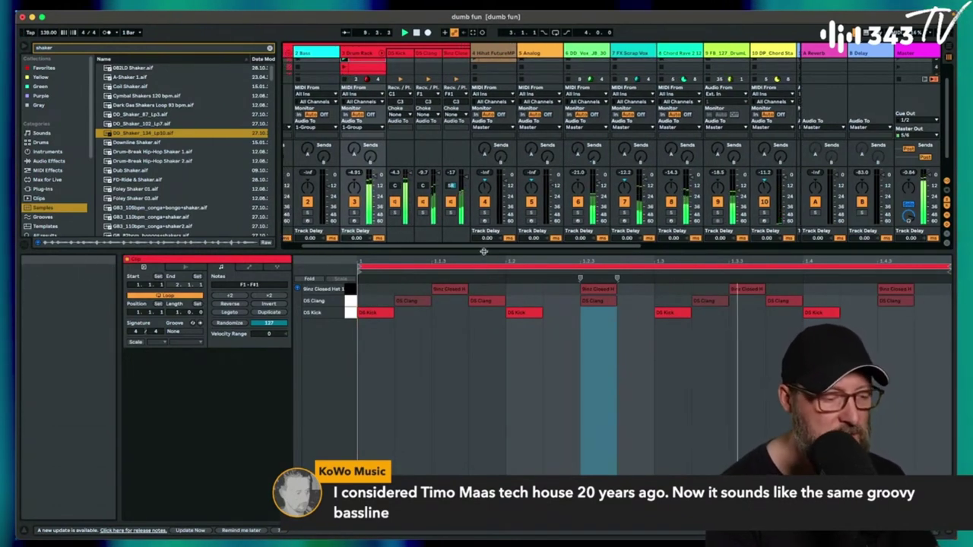
drag(483, 251, 483, 399)
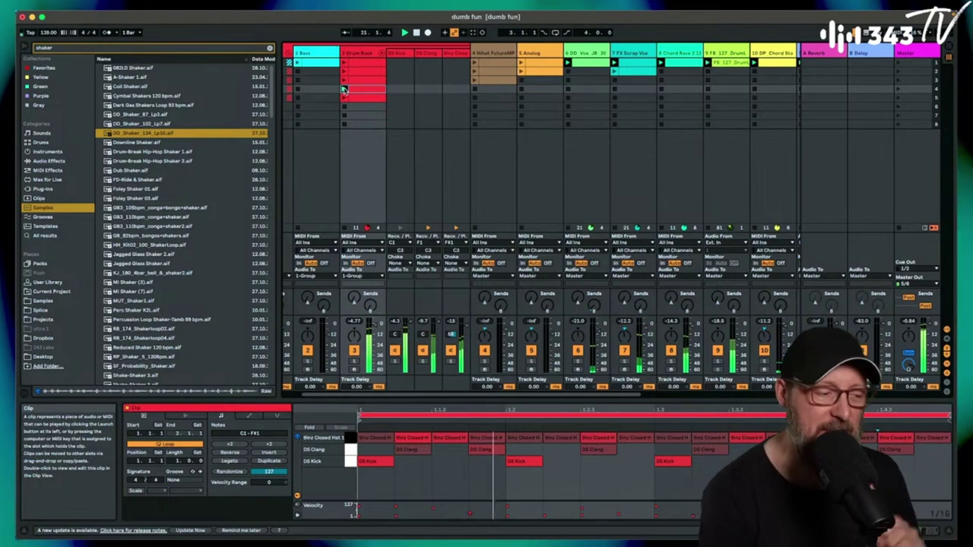
click(388, 53)
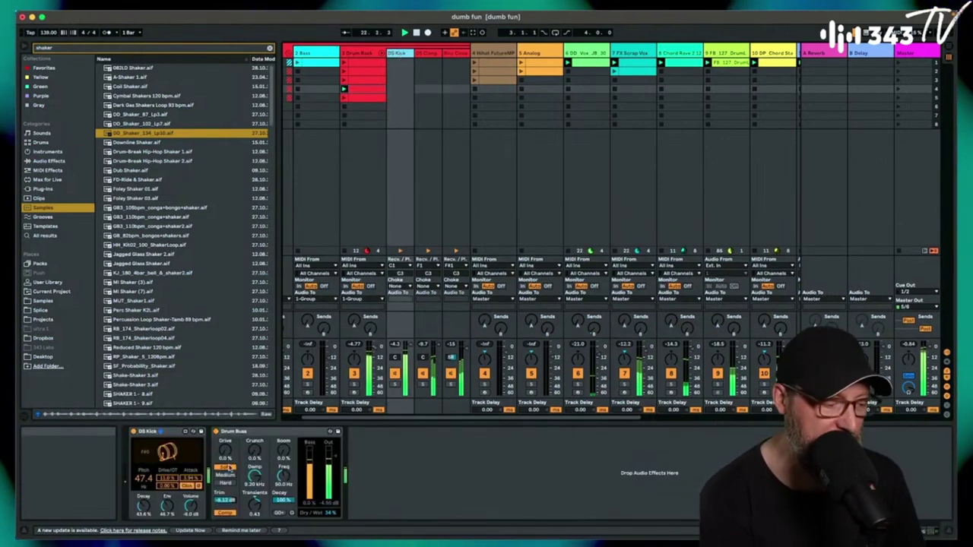
Shorten the DS Kick's decay to about 39.7 %, and show the Bass clip's notes in an enlarged note editor with the clip launched
drag(142, 503, 142, 510)
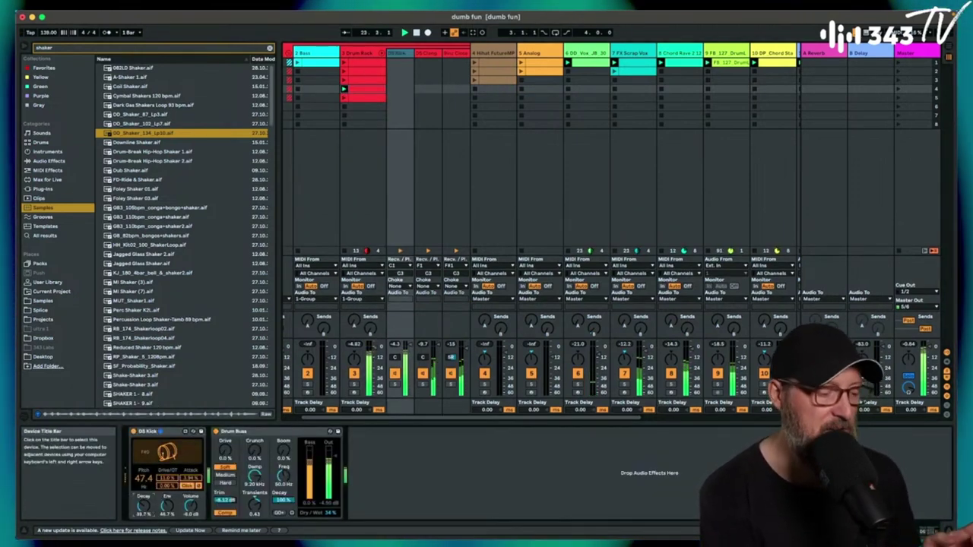
click(315, 63)
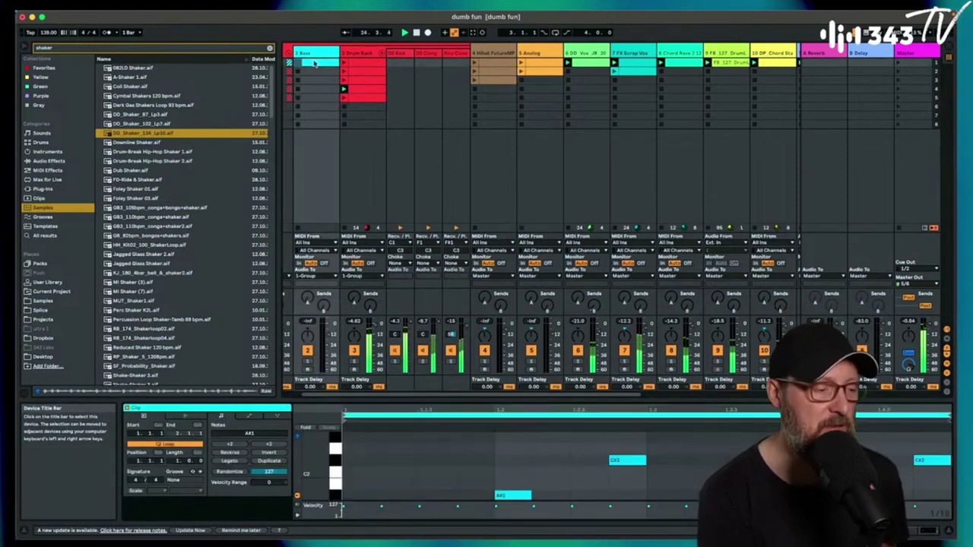
drag(625, 389, 625, 293)
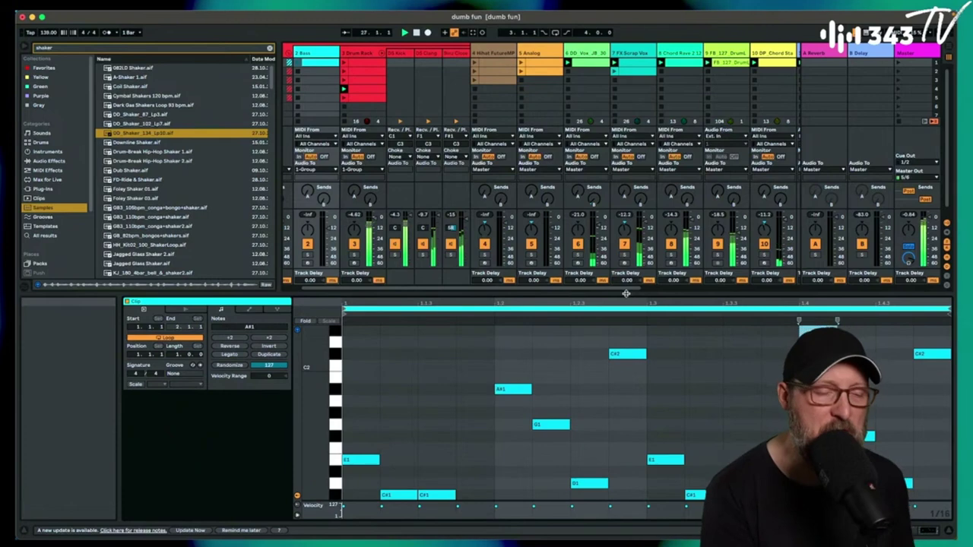
scroll(426, 456, down, 2)
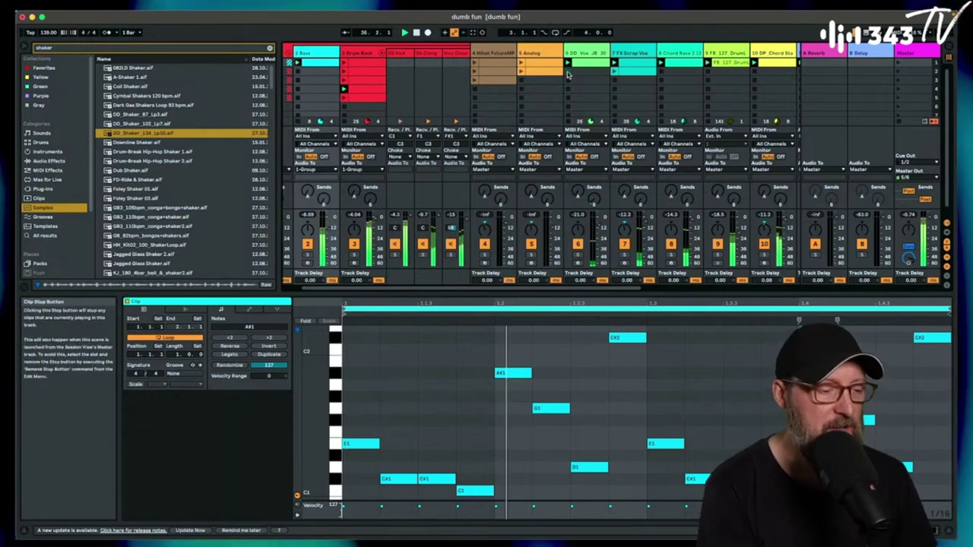
Adjust the filter frequency of the Chord Rave 2 sampler and set its resonance to 69 %
click(681, 59)
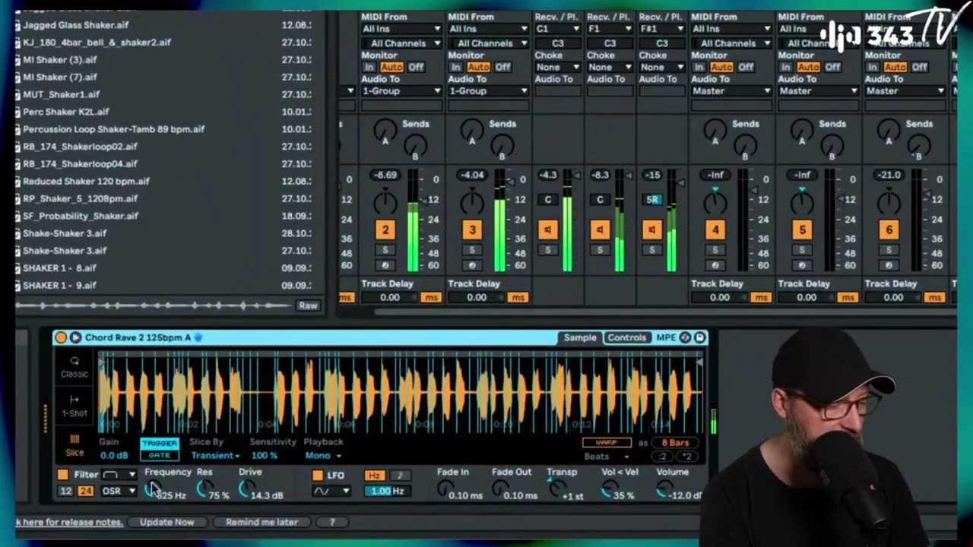
drag(155, 490, 155, 462)
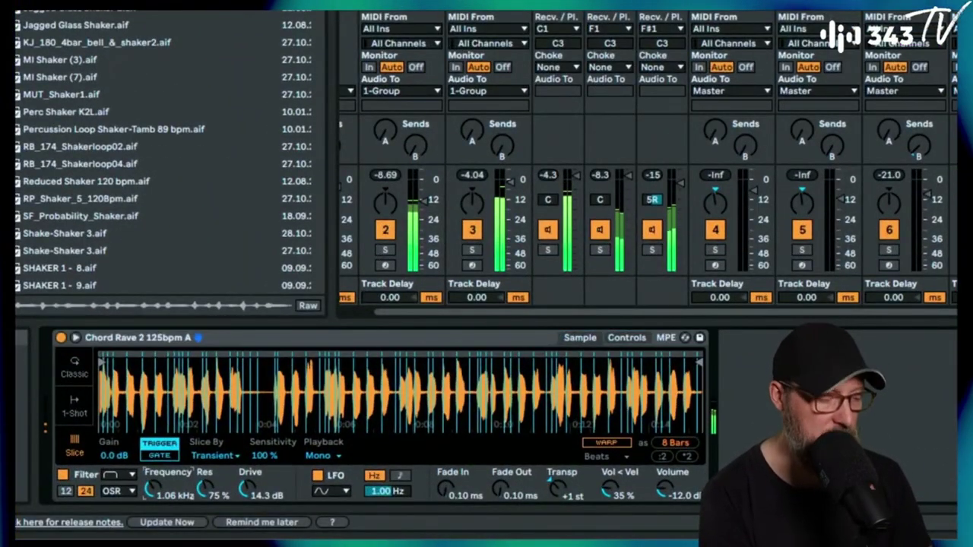
drag(155, 490, 205, 511)
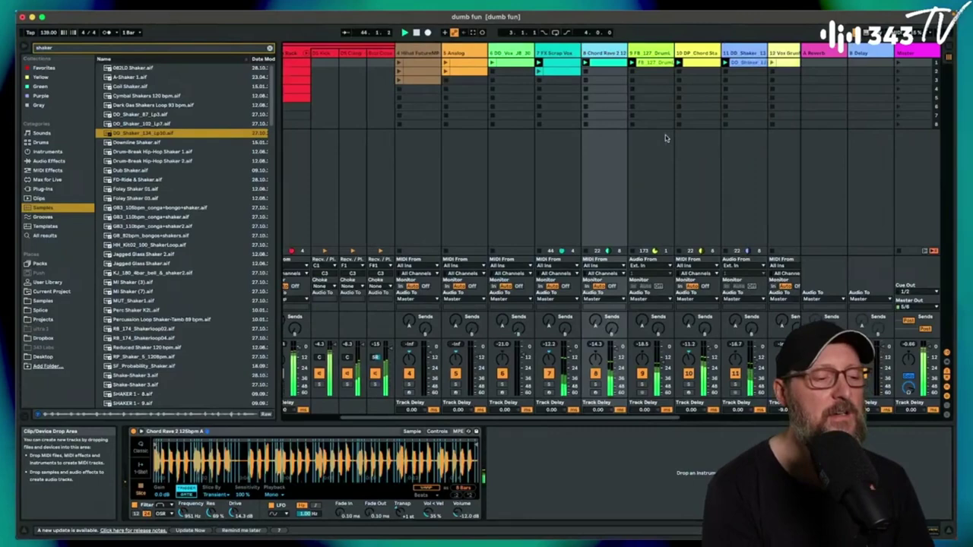
Launch the DD Shaker clip alongside the groove and stop the DP Chord Stab clip
scroll(666, 138, right, 5)
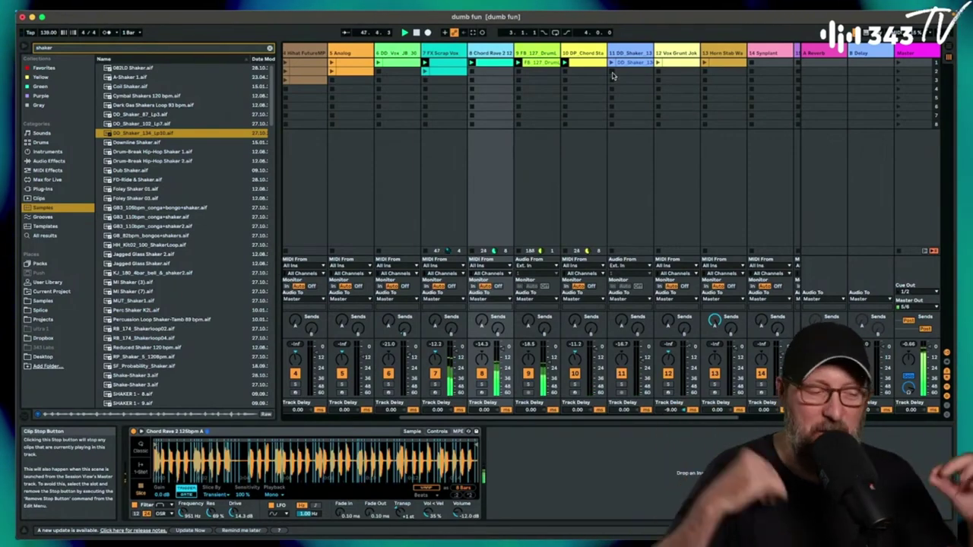
click(631, 167)
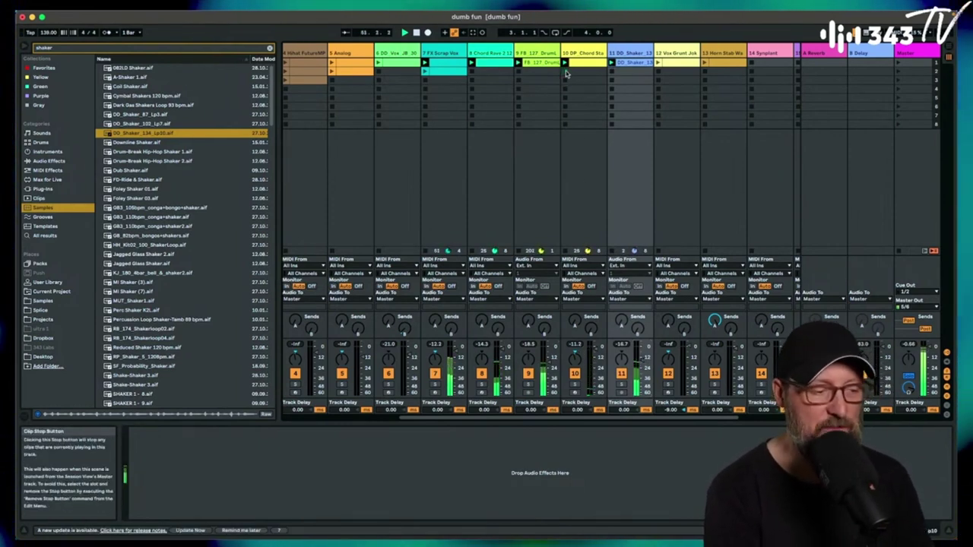
click(566, 73)
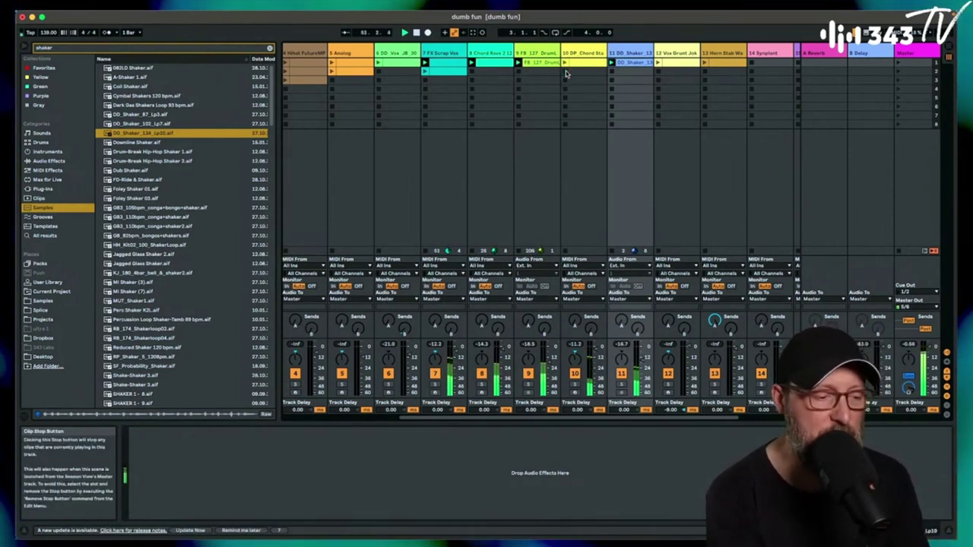
Show the Horn Stab Wah track's devices, and search the samples for "horn stab", audition the matching files and clear the search
scroll(676, 90, right, 4)
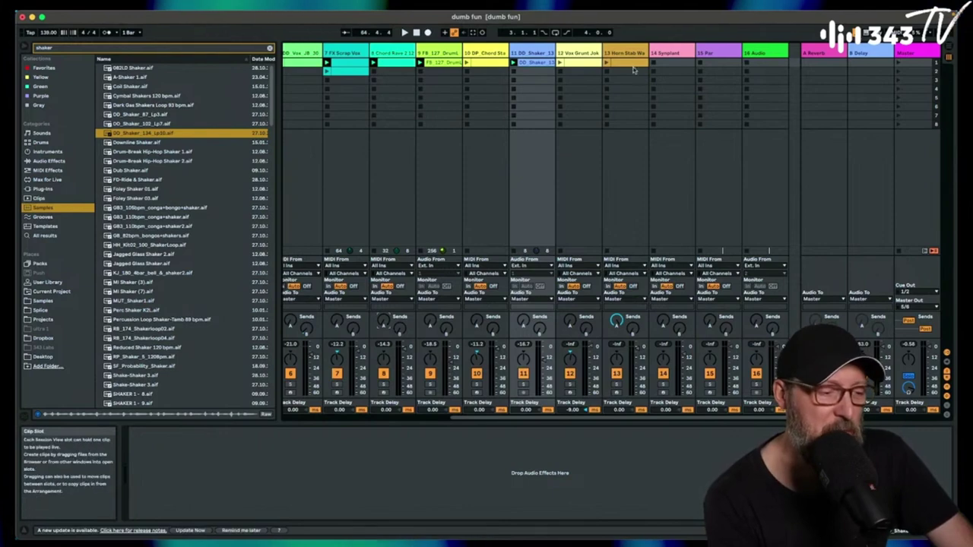
click(631, 52)
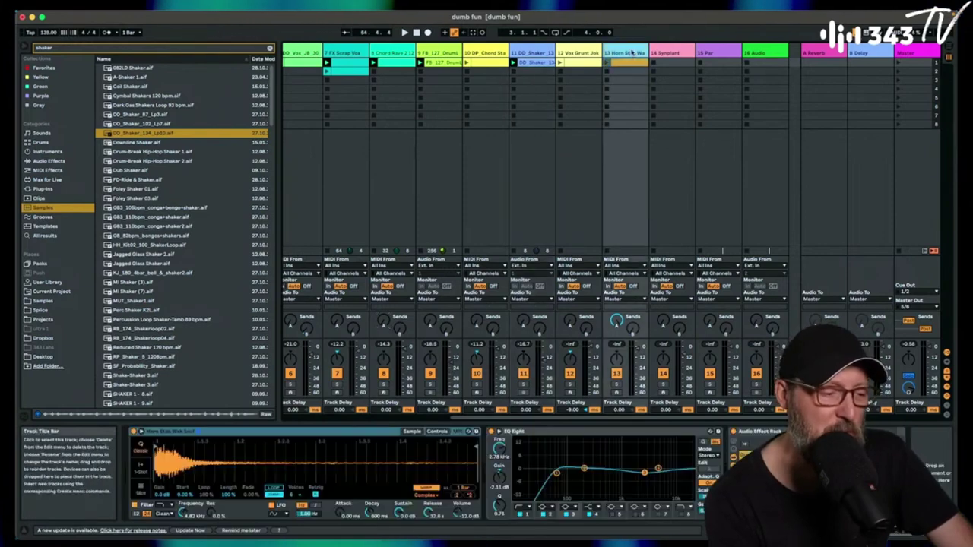
click(60, 48)
text(horn stab)
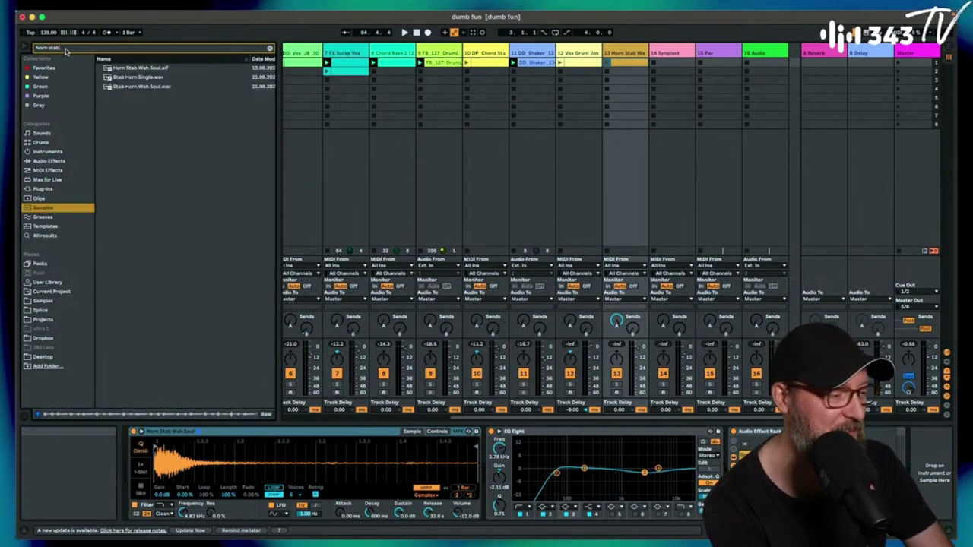
click(135, 68)
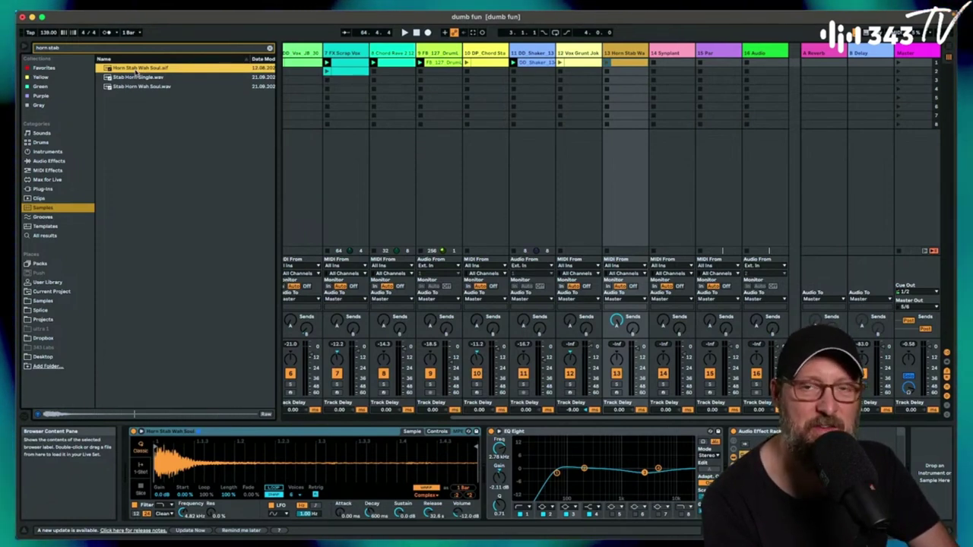
key(Down)
key(Down)
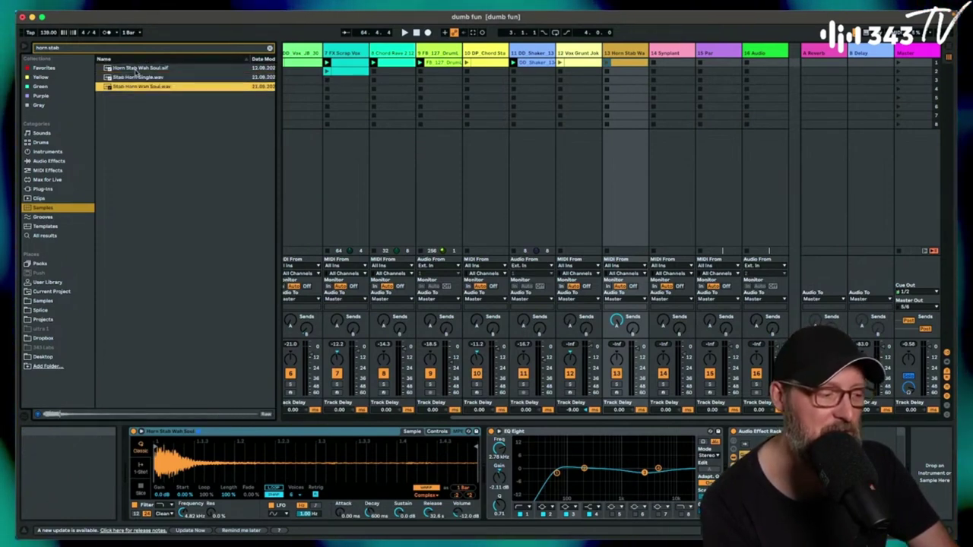
key(Up)
key(Up)
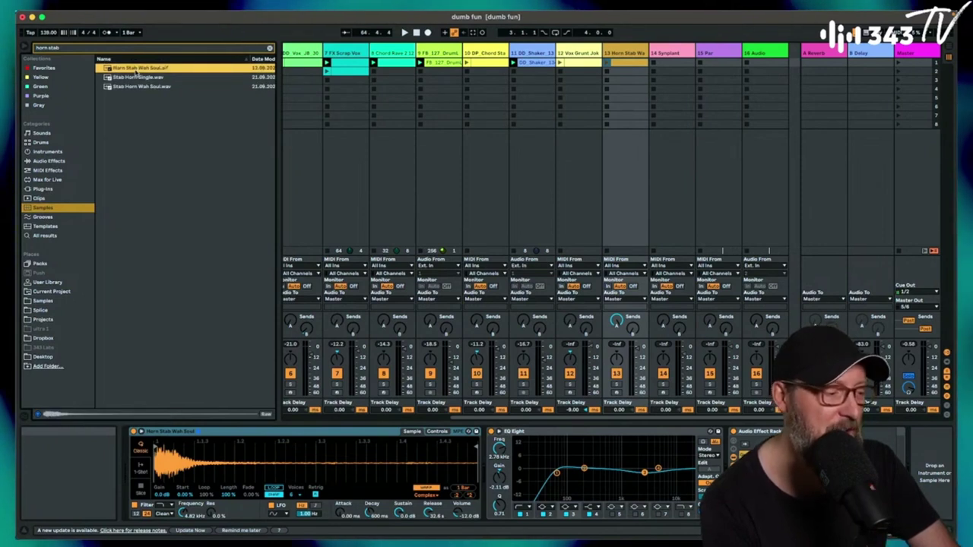
click(270, 49)
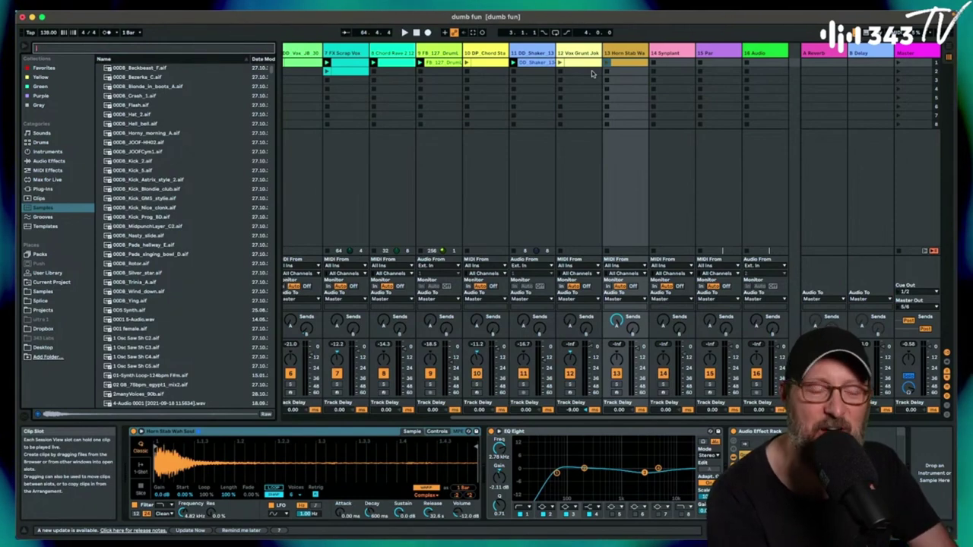
Play the groove with the Horn Stab Wah clip launched, and show the clip's notes with playback stopped
click(626, 52)
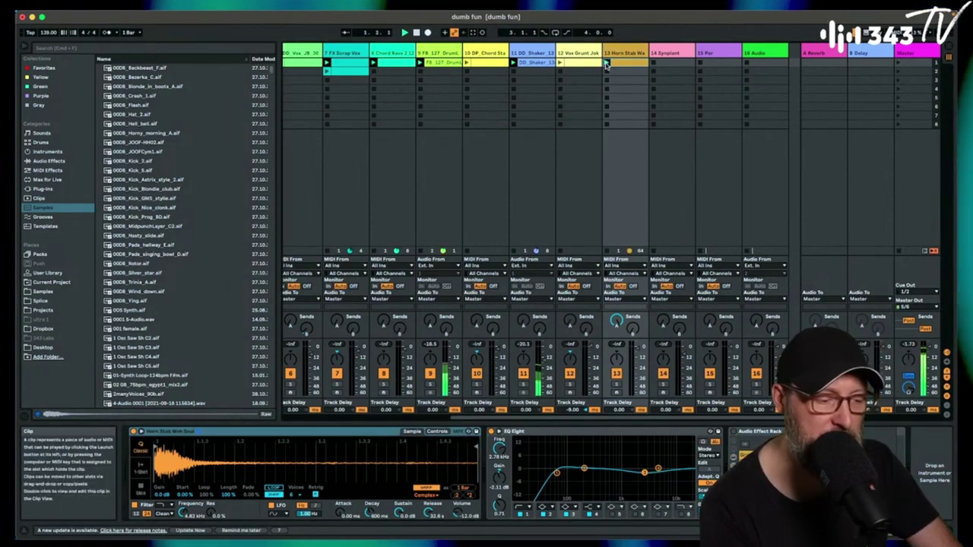
key(space)
key(shift+Tab)
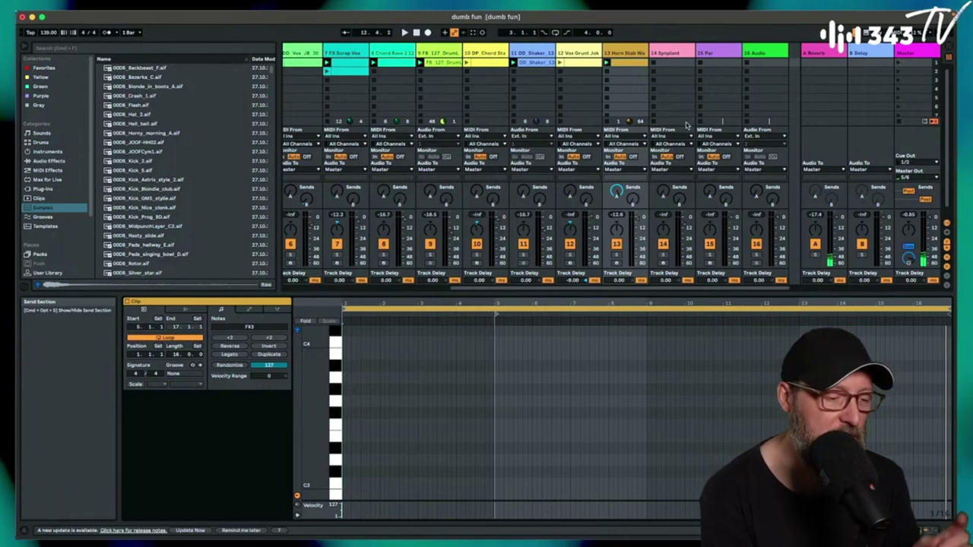
Show the chains of the Audio Effect Rack on the Horn Stab Wah track and solo the first Grain Delay chain
click(629, 53)
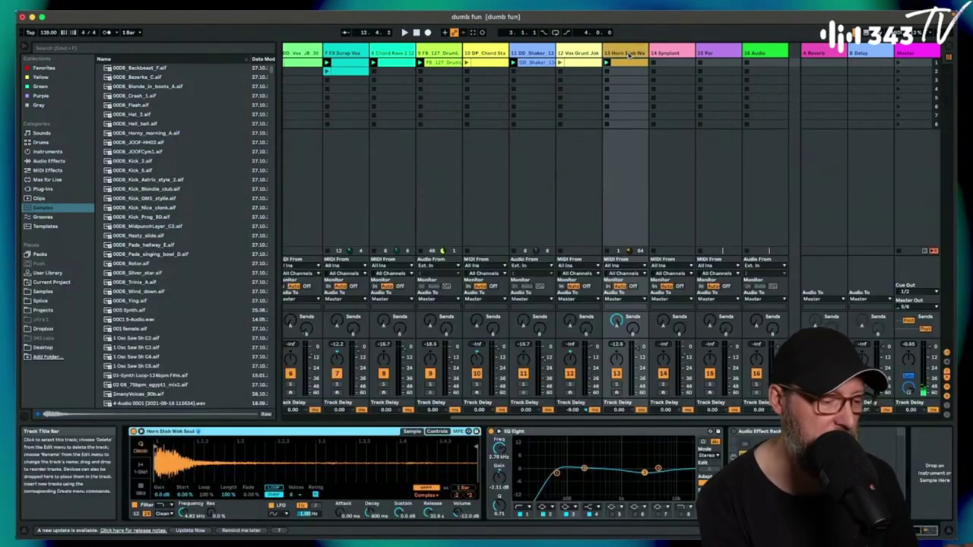
click(733, 456)
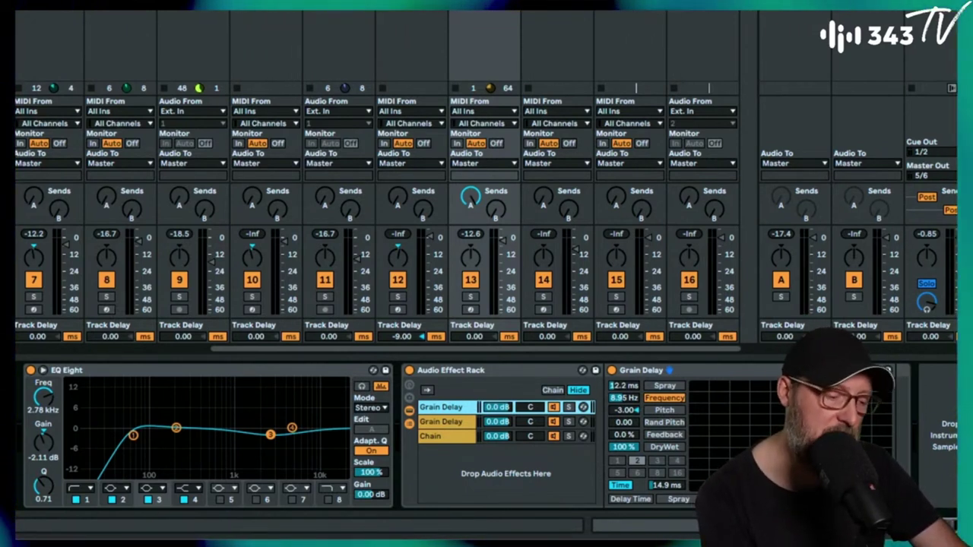
click(549, 374)
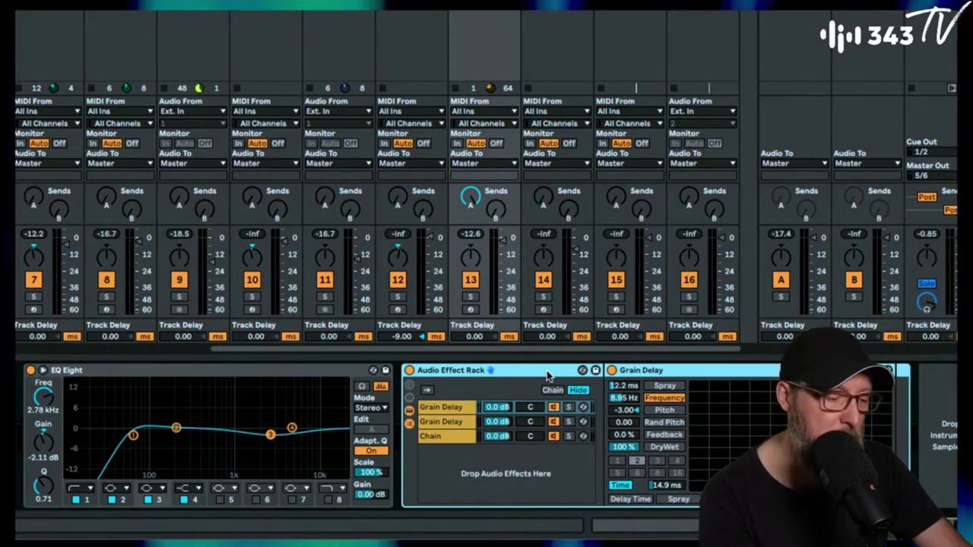
click(441, 407)
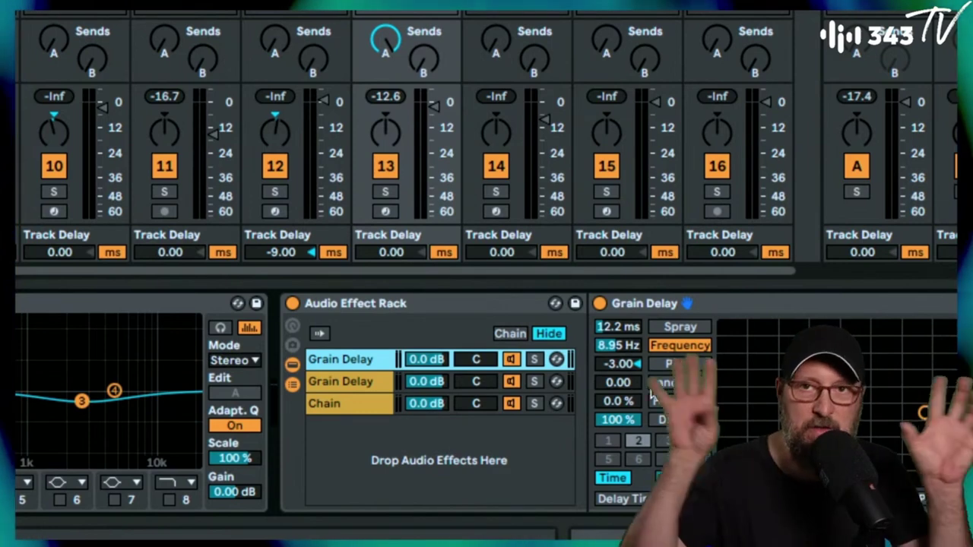
click(555, 359)
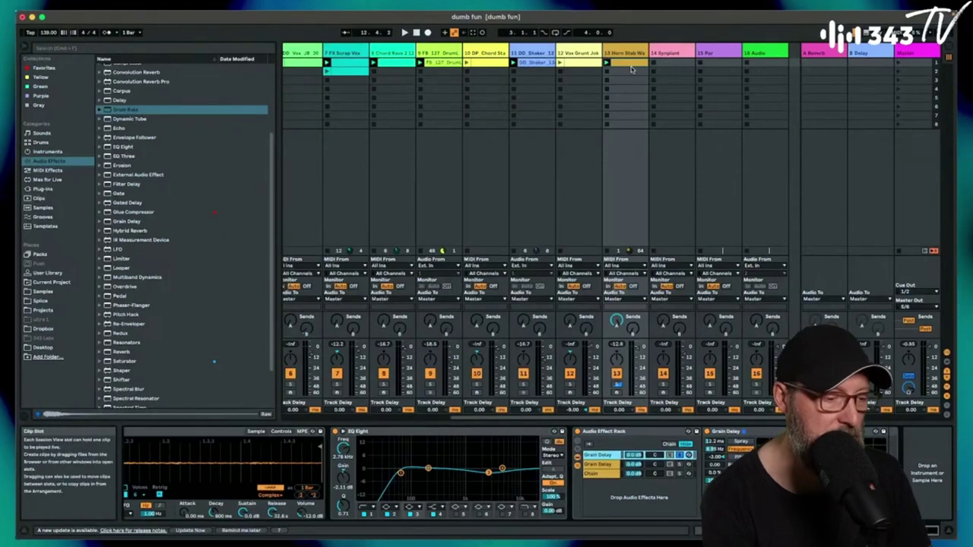
Play the Horn Stab Wah track soloed and compare its rack chains, unsoloing the first Grain Delay chain and soloing the second
double_click(631, 67)
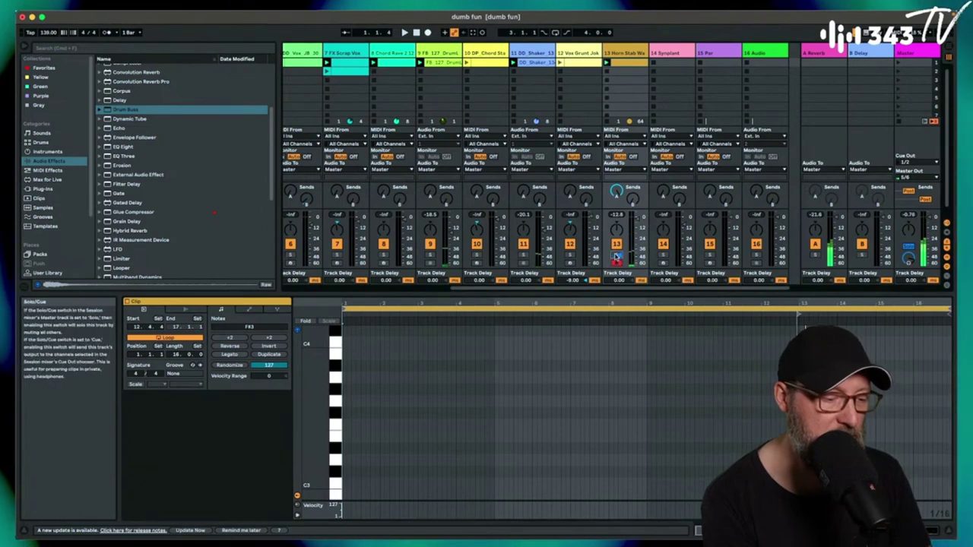
key(shift+Tab)
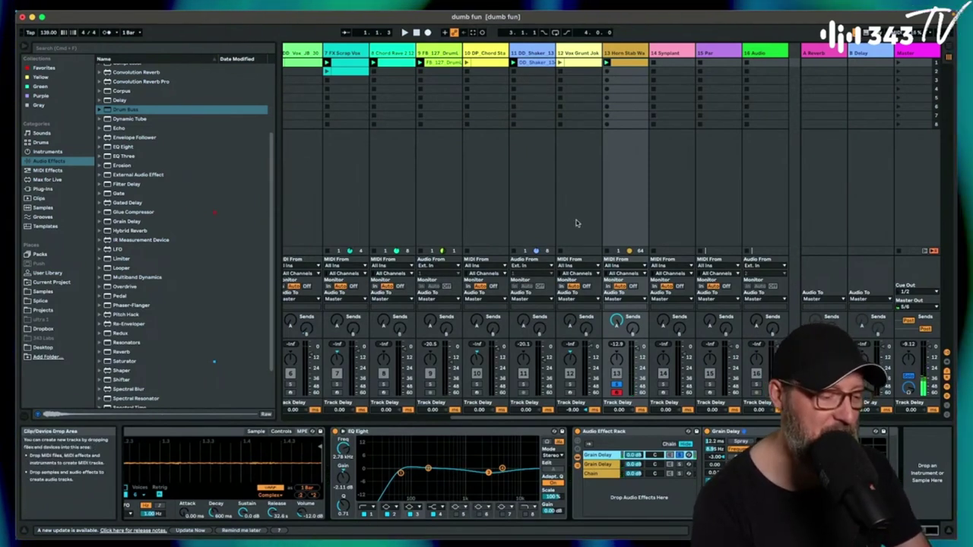
click(247, 444)
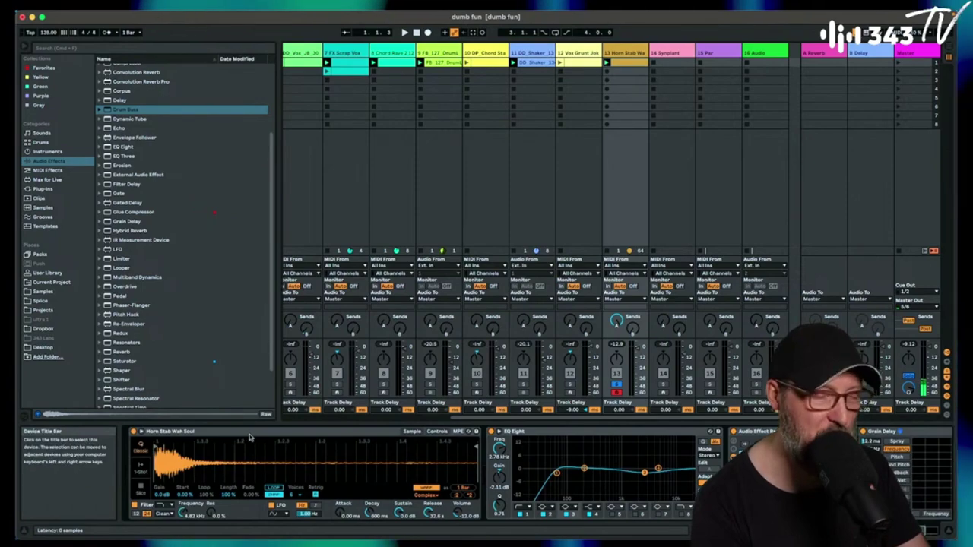
mouse_move(648, 536)
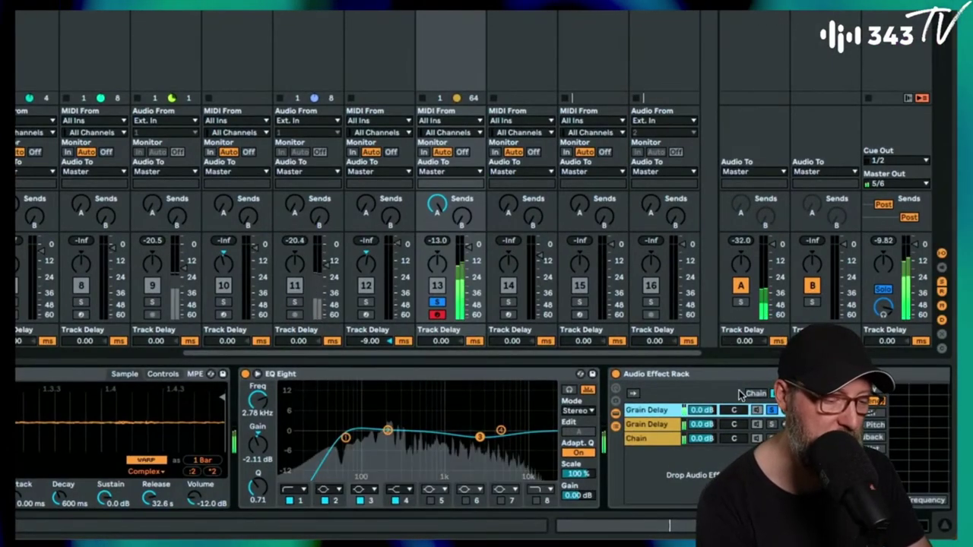
click(770, 409)
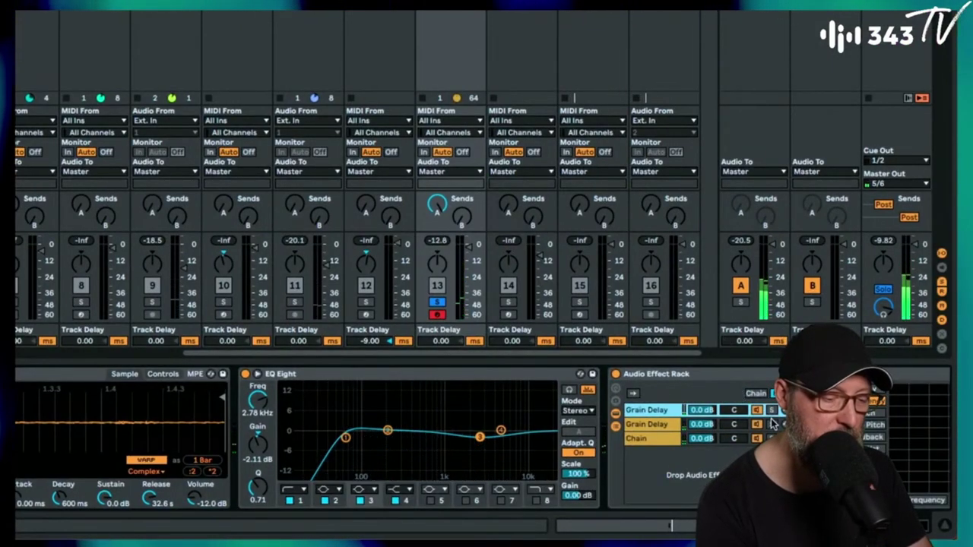
click(770, 423)
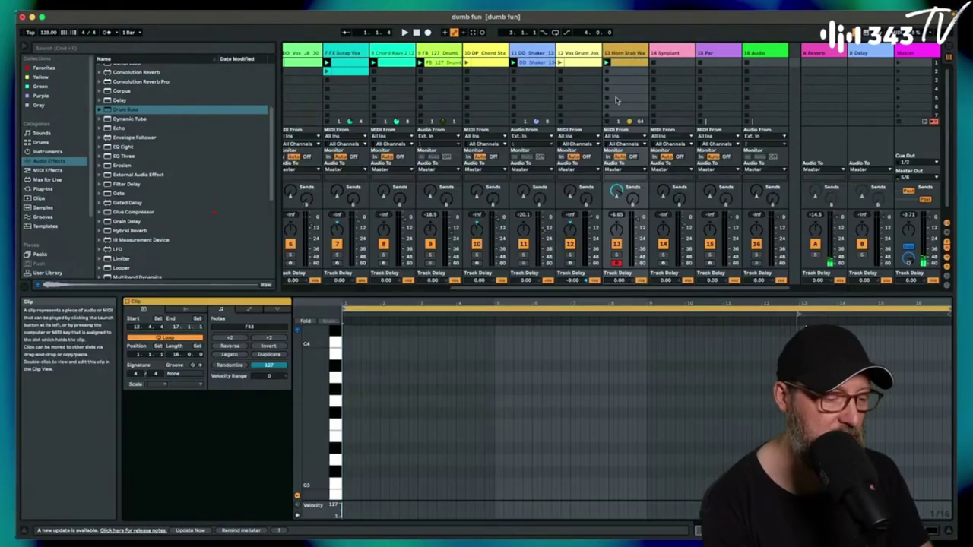
Show the Horn Stab Wah clip's notes, set its start to 5.1.1 and play it with the groove
double_click(625, 64)
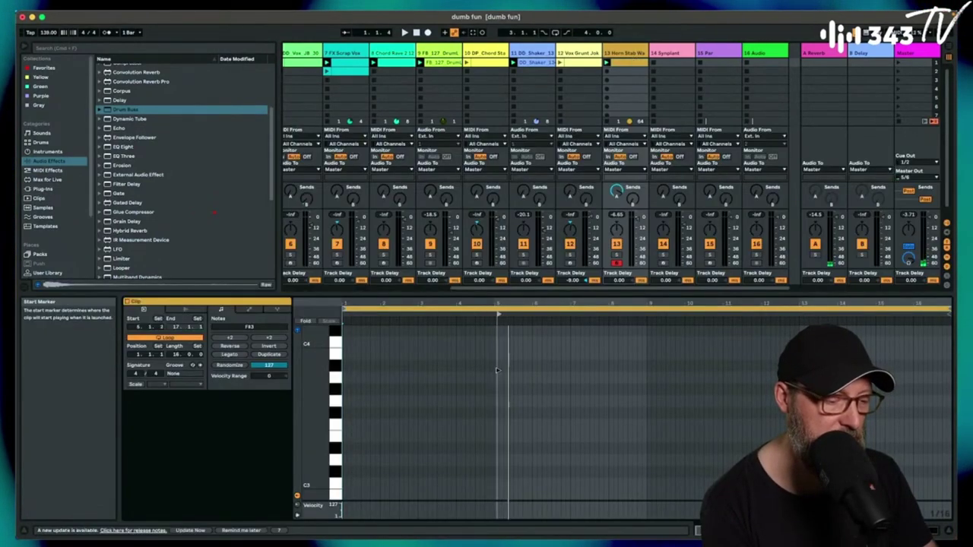
key(b)
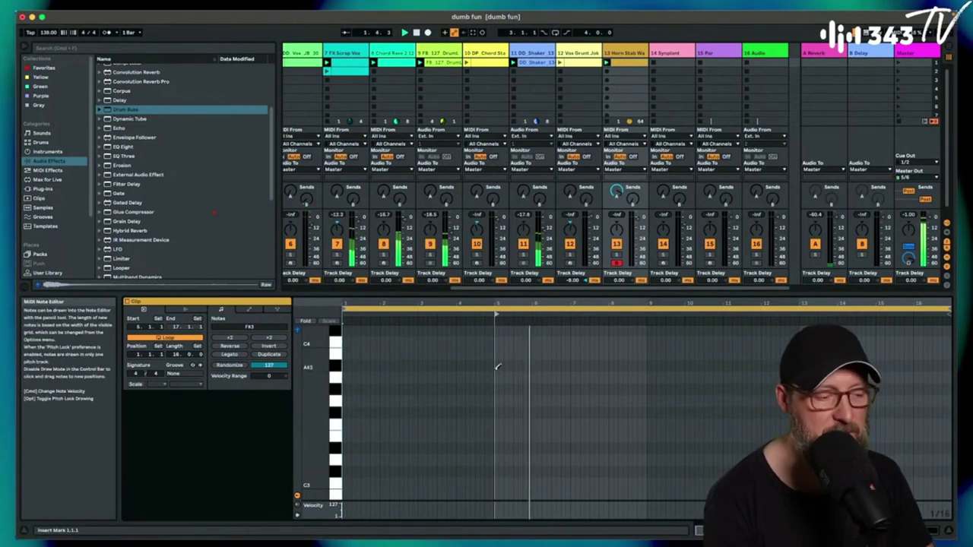
Set the Master Out to output pair 1/2 and bring the Horn Stab Wah track back into view
scroll(380, 76, left, 5)
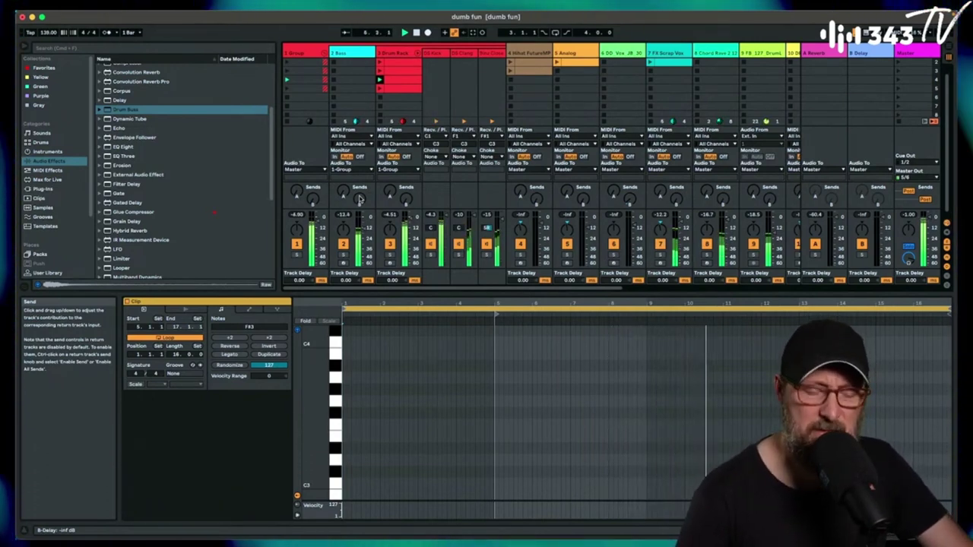
click(912, 176)
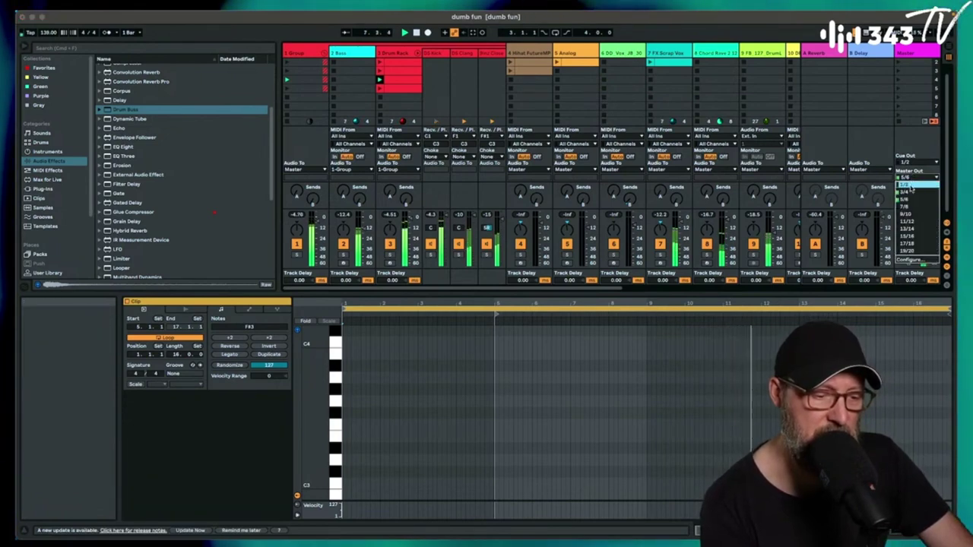
scroll(628, 219, right, 5)
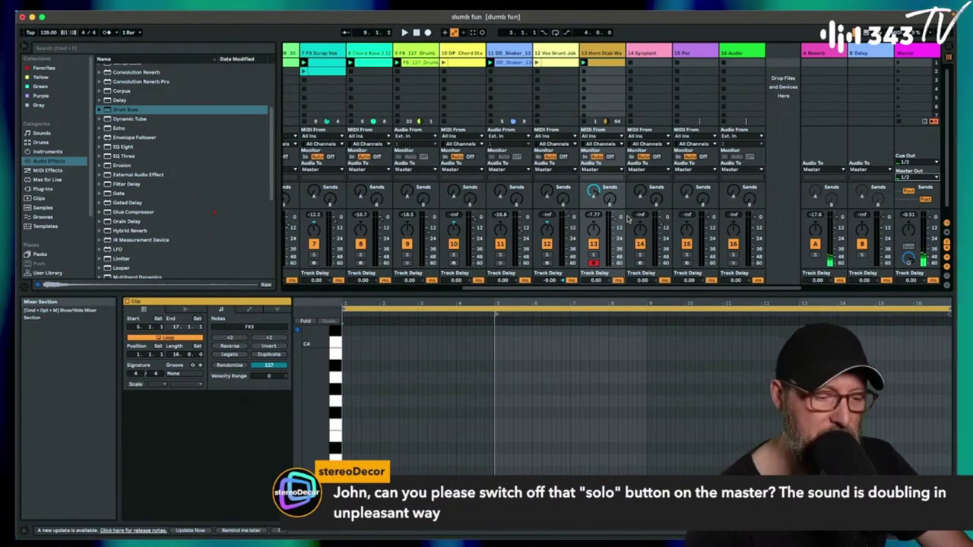
Show the Master track's devices and look through the output pairs offered for Cue Out, keeping 1/2
click(914, 49)
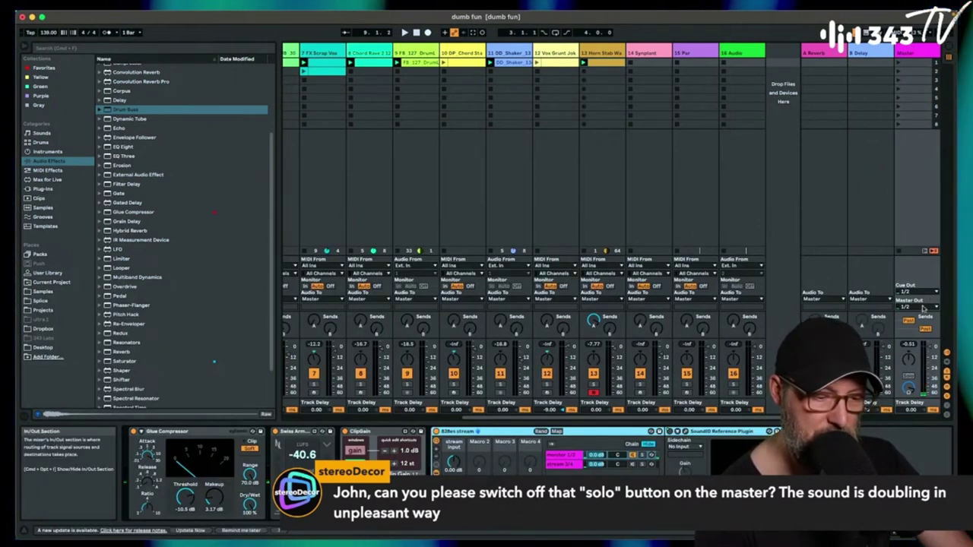
scroll(923, 306, left, 3)
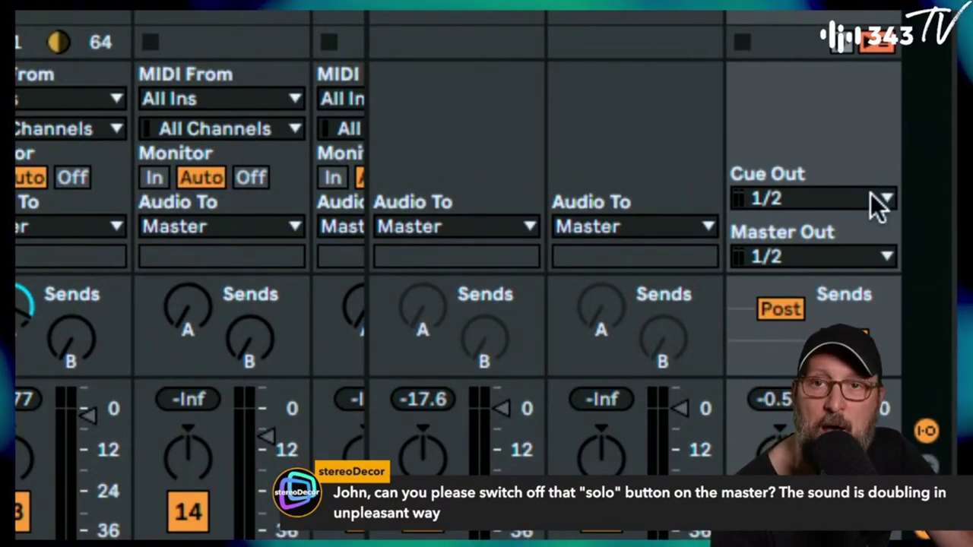
click(821, 199)
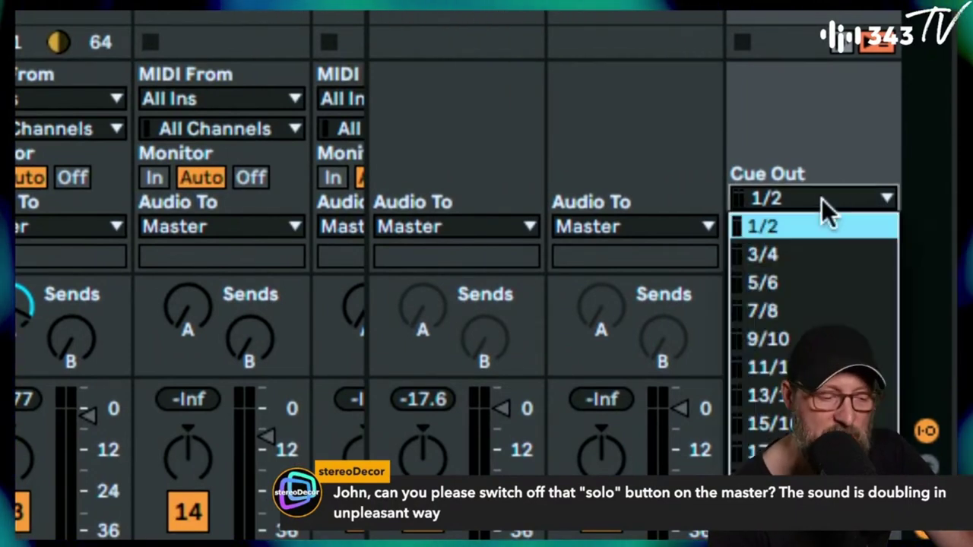
click(821, 156)
click(795, 253)
click(798, 255)
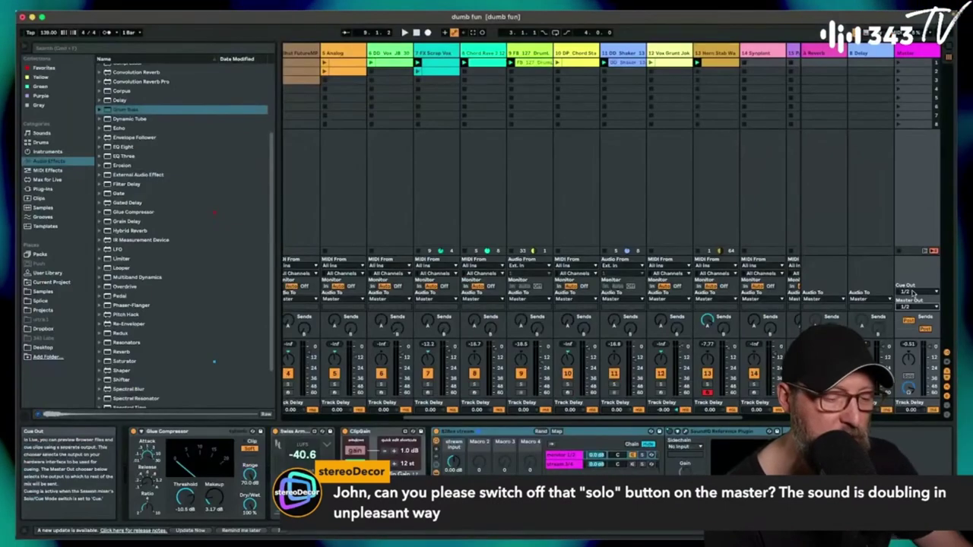
key(space)
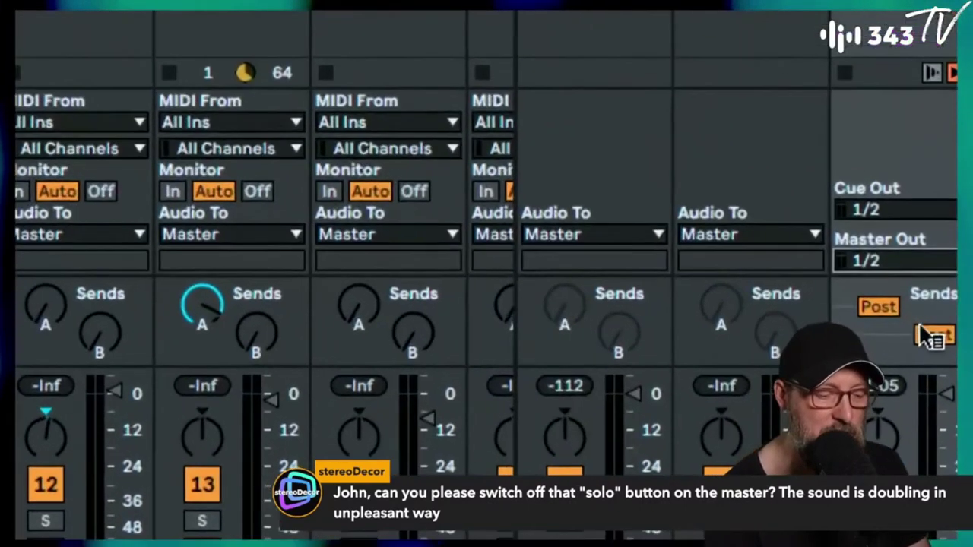
Check the Master Out choices and try output pair 5/6 for Cue Out before returning it to 1/2
click(951, 261)
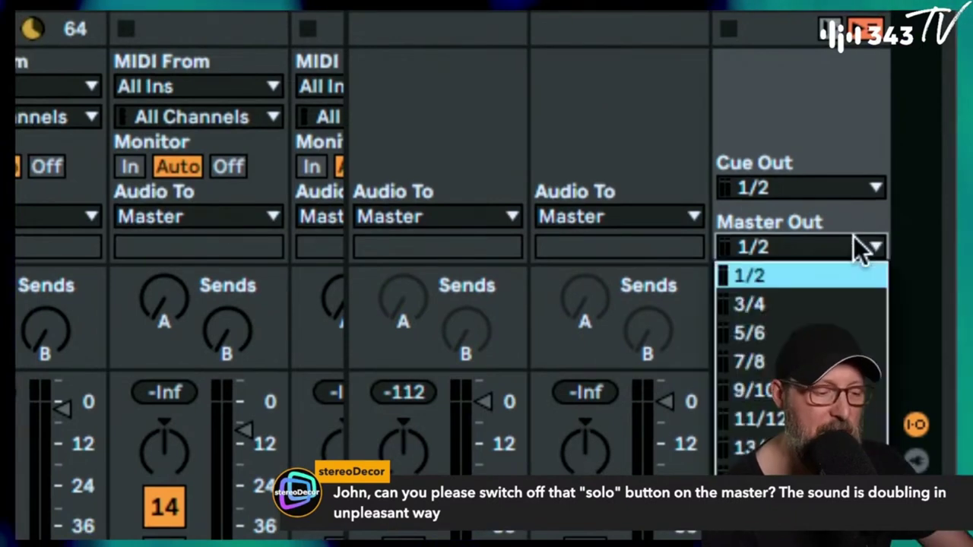
click(829, 189)
click(829, 188)
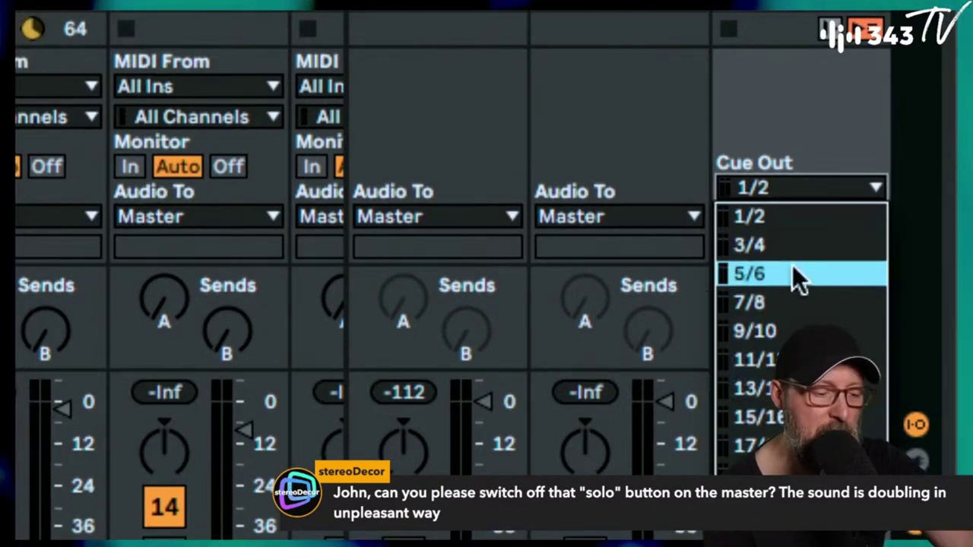
click(792, 266)
click(794, 184)
click(787, 211)
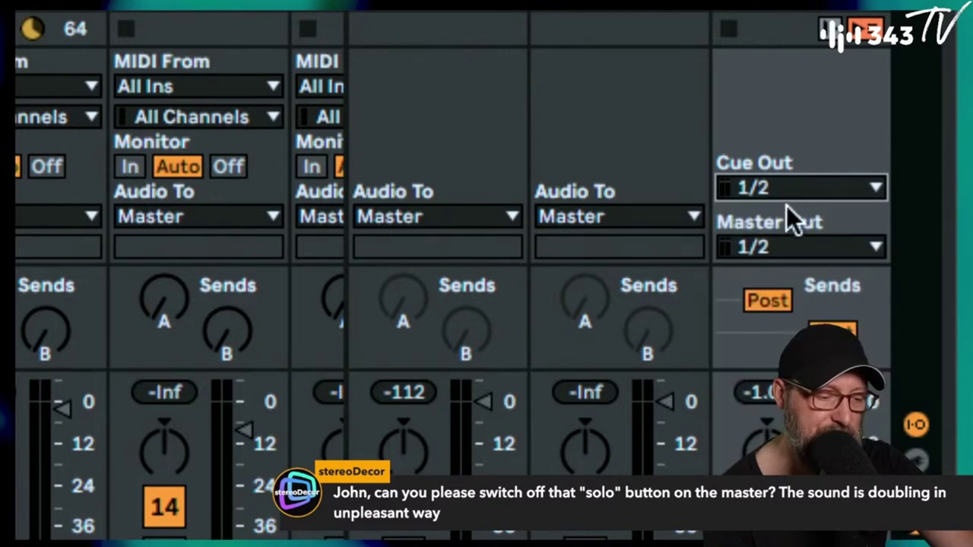
click(785, 232)
click(785, 133)
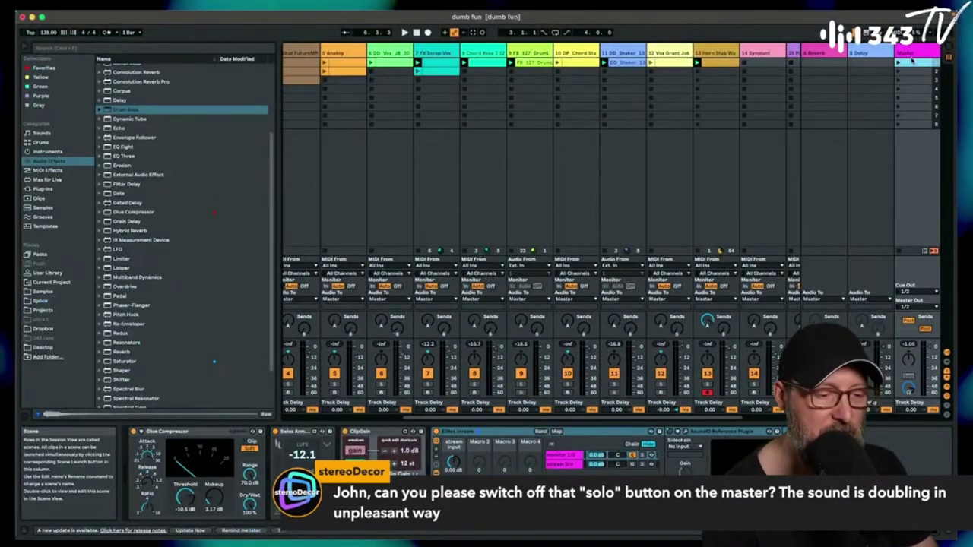
Inspect the monitor 1/2 and stream 3/4 chains of the Master track's 828es stream rack during playback
click(550, 468)
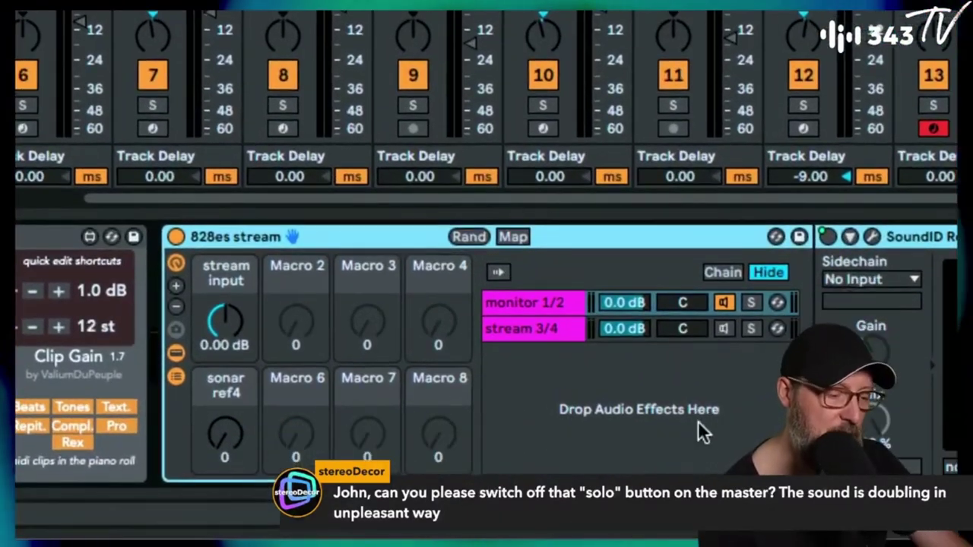
click(553, 307)
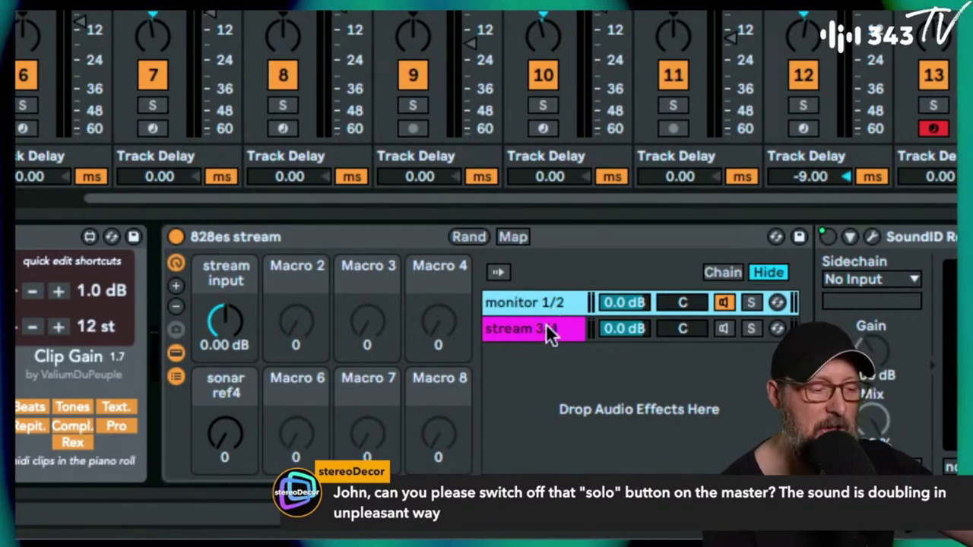
click(546, 329)
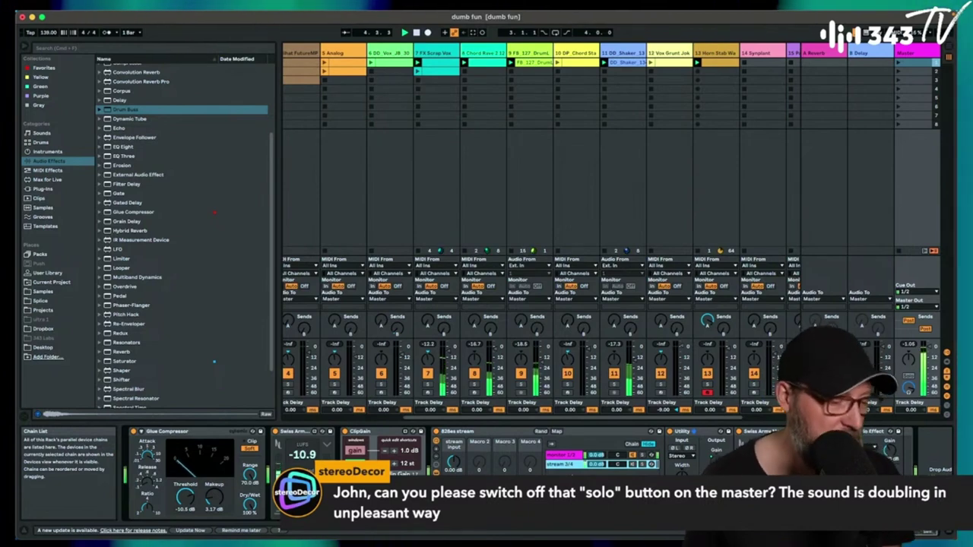
scroll(614, 202, right, 1)
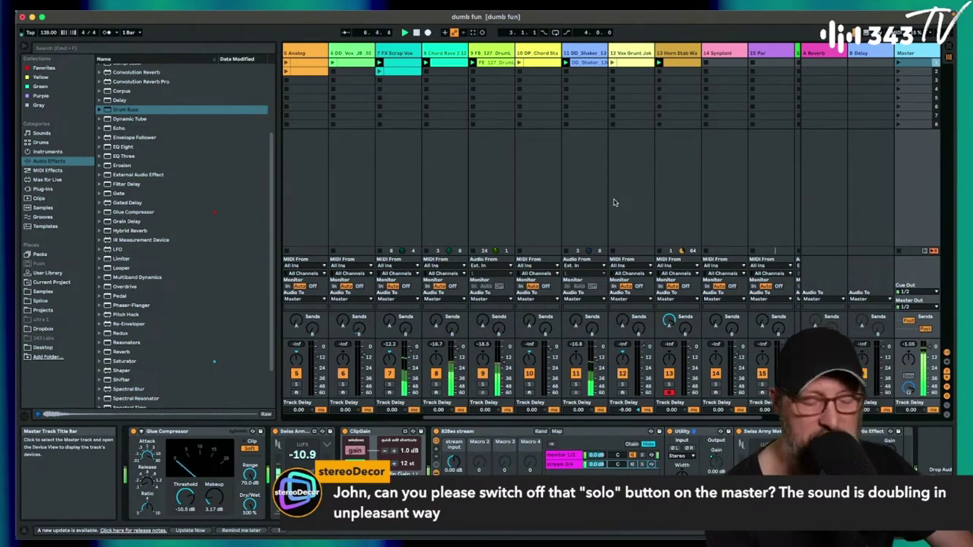
Stop the clips on the FX Scrap Vox, Chord Rave, FB 127 Drums, DD Shaker and Horn Stab Wah tracks
scroll(614, 203, left, 4)
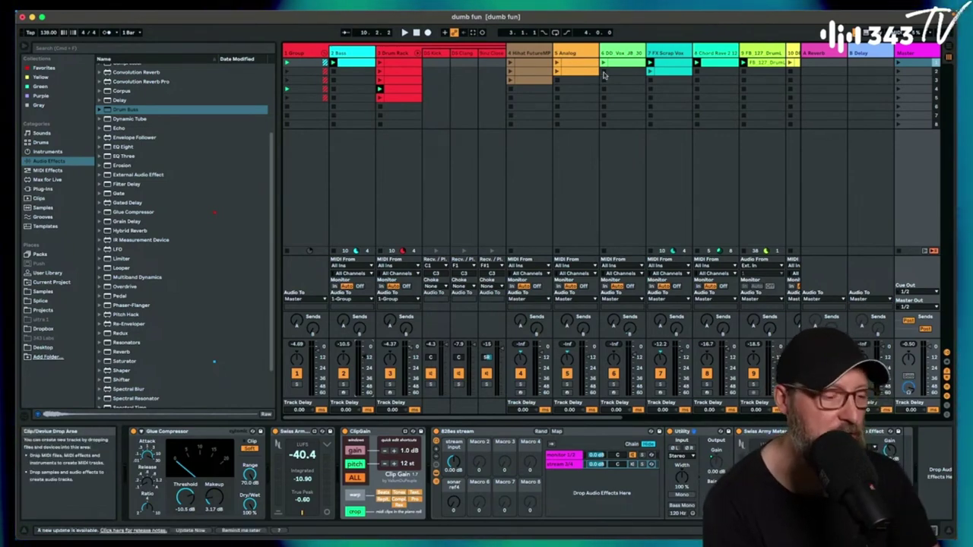
scroll(601, 80, right, 3)
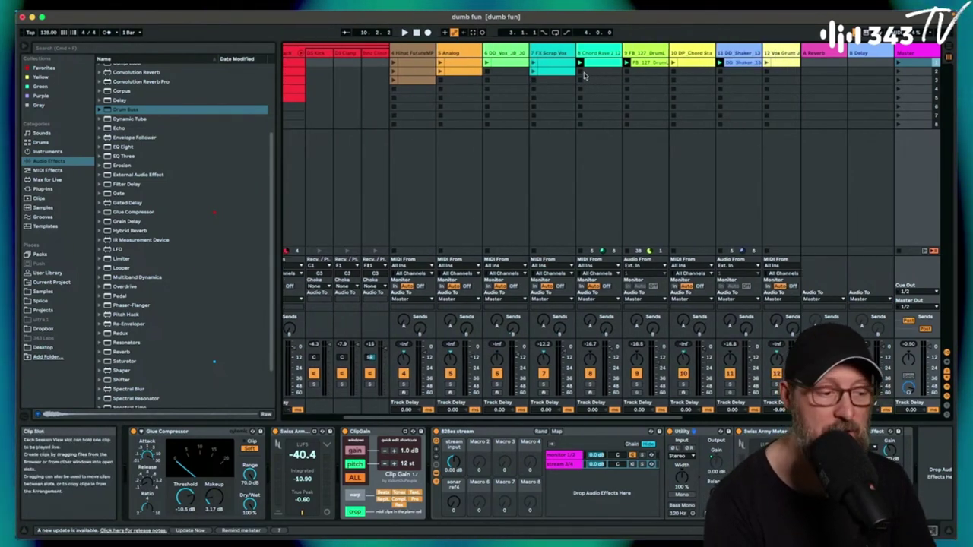
click(601, 71)
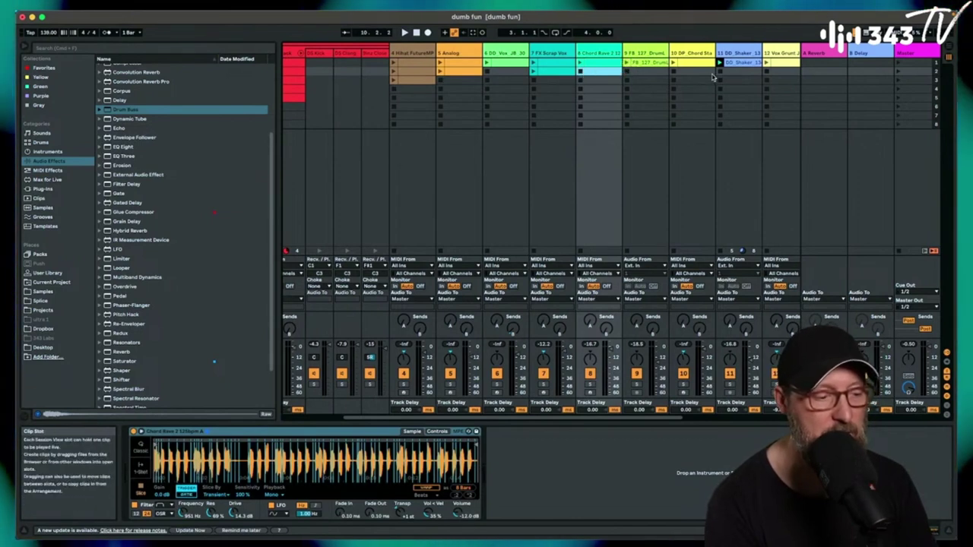
scroll(722, 74, right, 5)
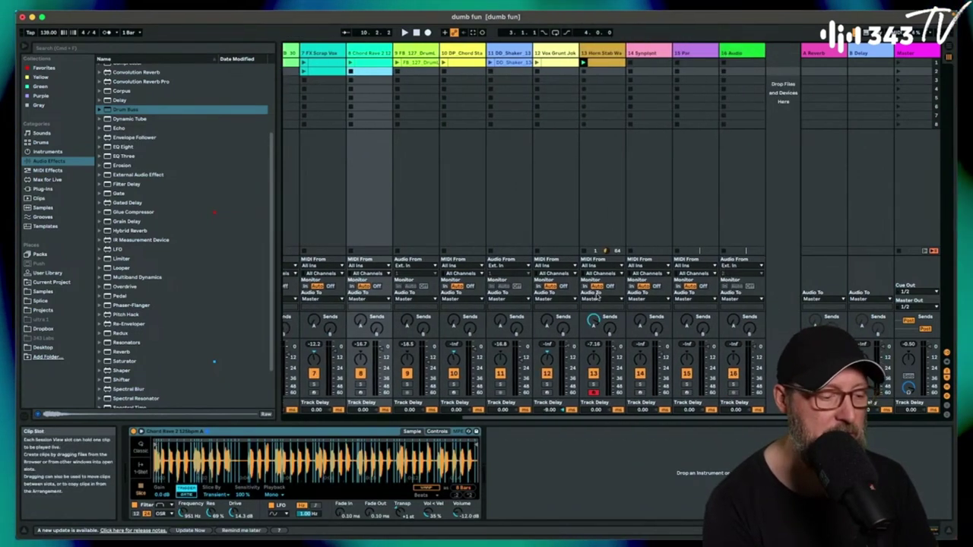
click(583, 72)
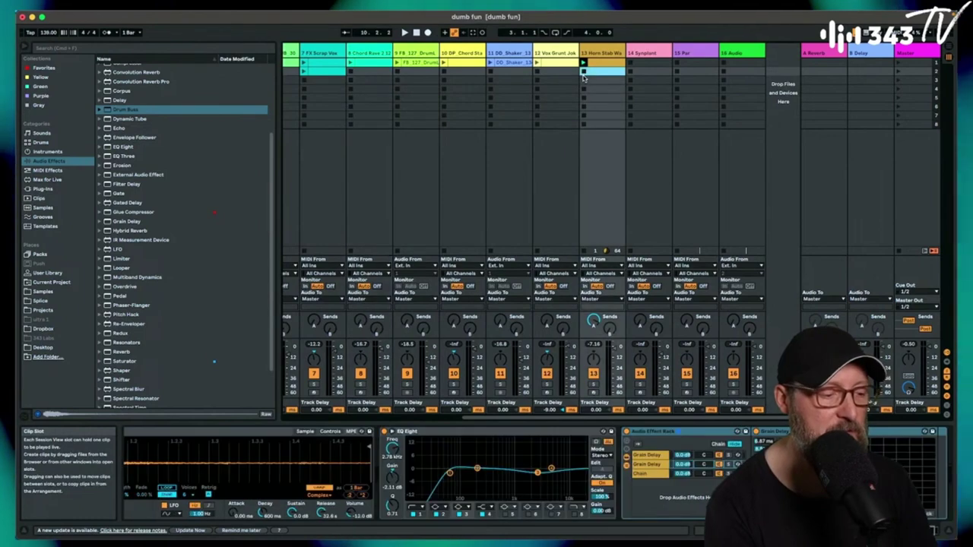
Play the remaining bass and drums and show the devices of the DS Clang drum chain
scroll(489, 144, left, 8)
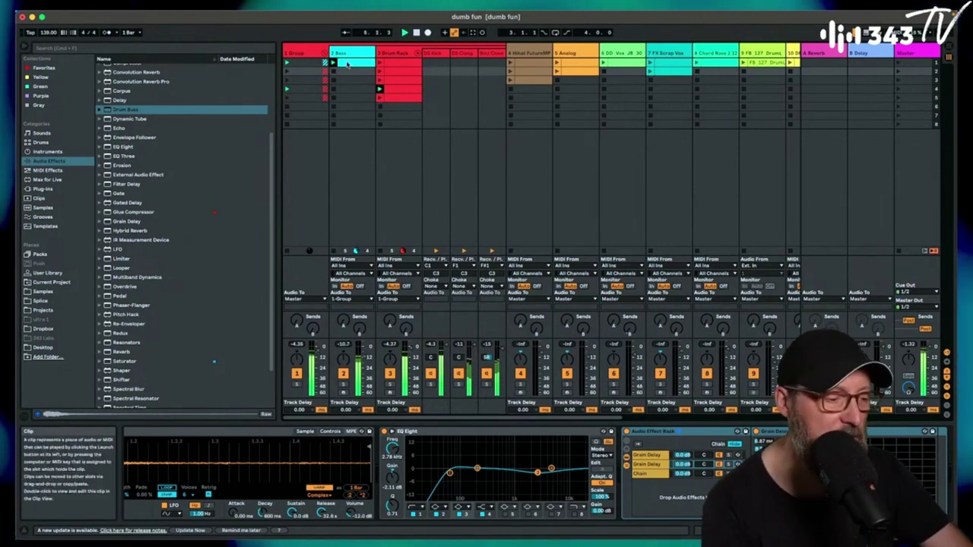
click(463, 53)
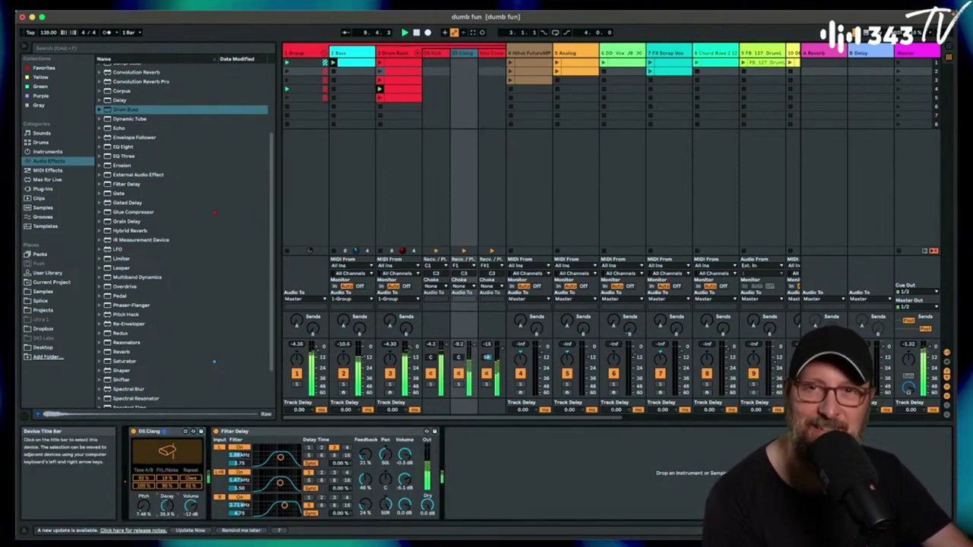
Launch the clip on the Vox Grunt Jokers track and set the track's volume to 2.0 dB
scroll(439, 241, right, 3)
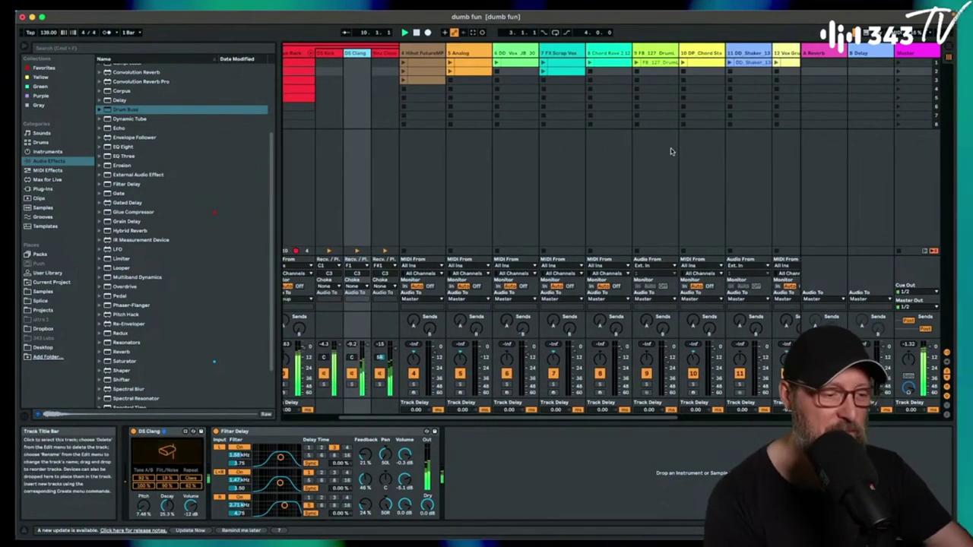
scroll(689, 132, right, 3)
scroll(689, 132, right, 1)
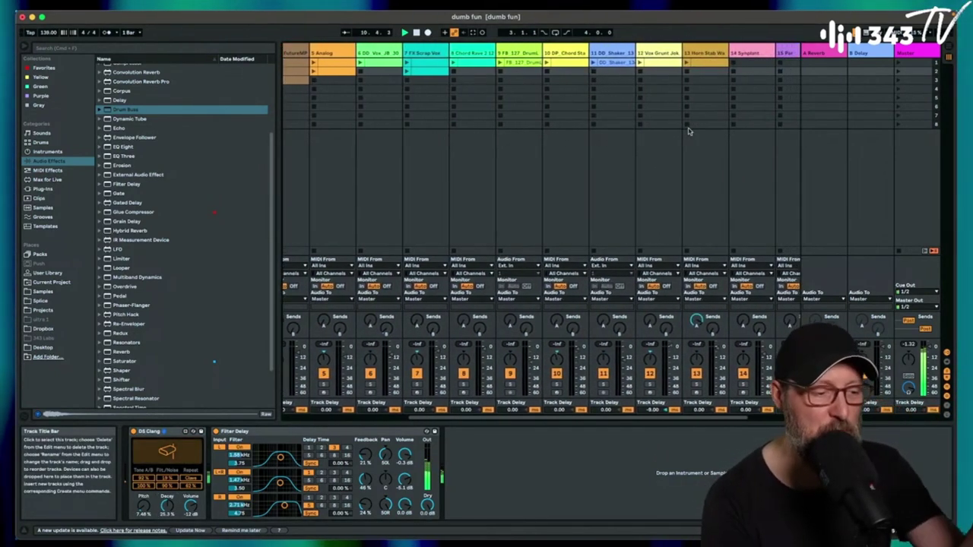
click(636, 85)
drag(669, 357, 669, 352)
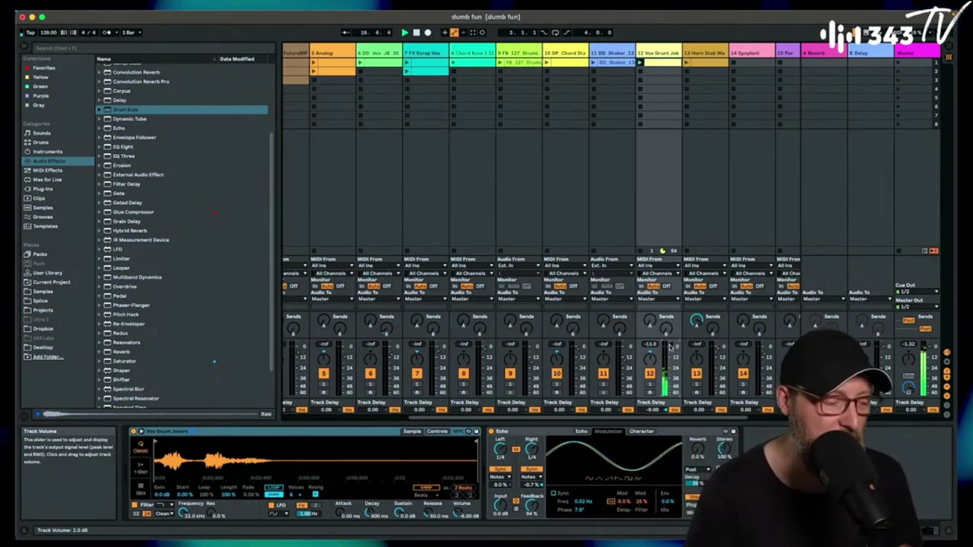
Return to the DS Clang drum chain and shorten the synth's Decay to 8.44 %
scroll(378, 275, left, 5)
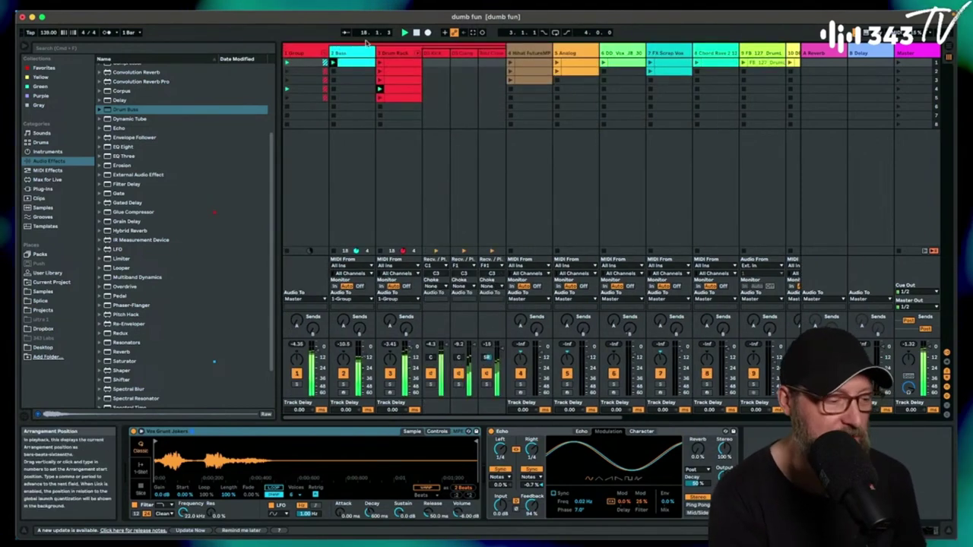
click(464, 53)
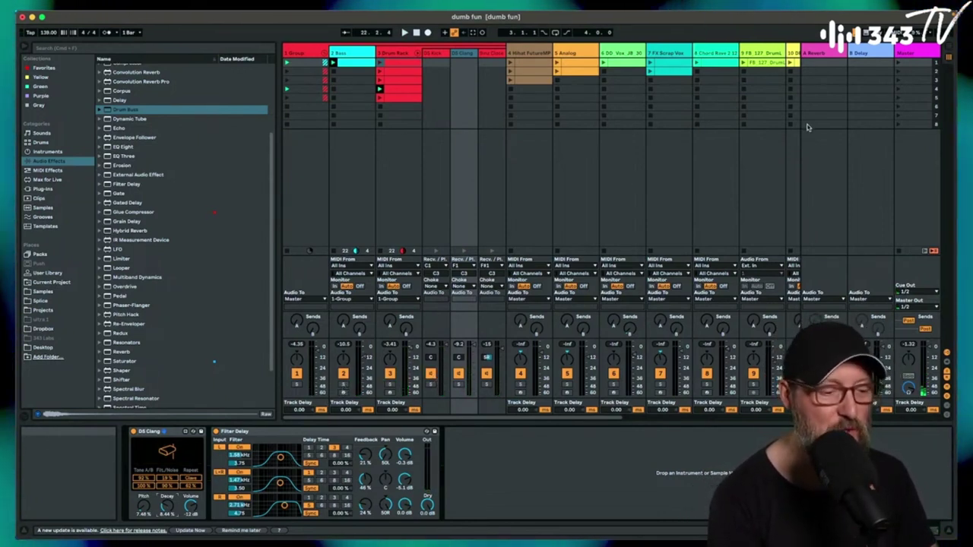
Move the low band of the Group track's EQ Eight to about 19.4 Hz with a gain of -10.5 dB
click(303, 53)
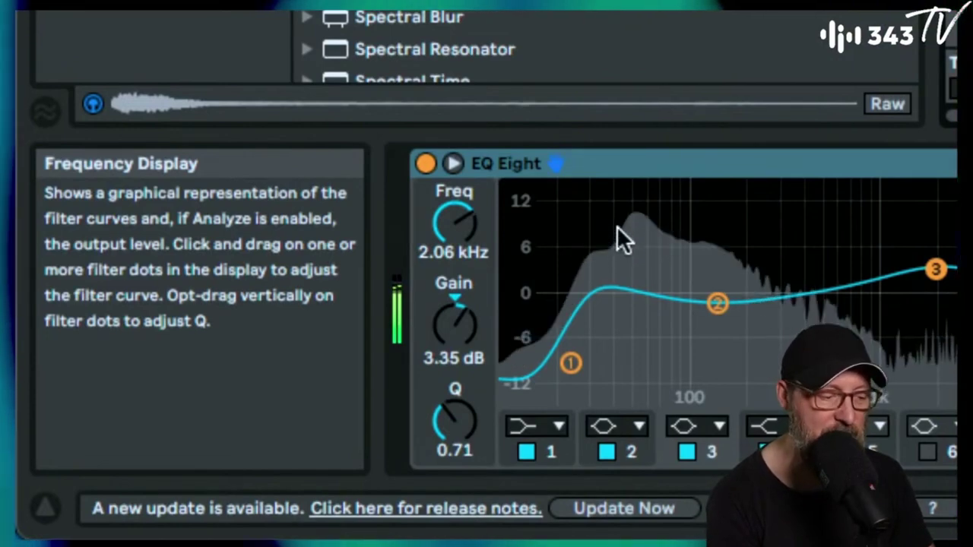
drag(570, 363, 562, 365)
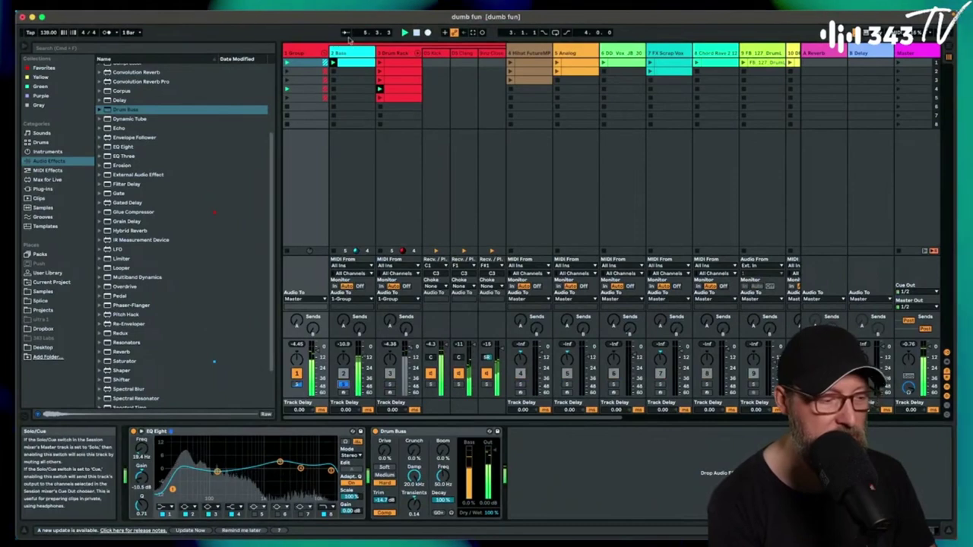
Solo the Bass track and move the boosted band of its EQ Eight to 153 Hz with 4.34 dB gain
click(347, 386)
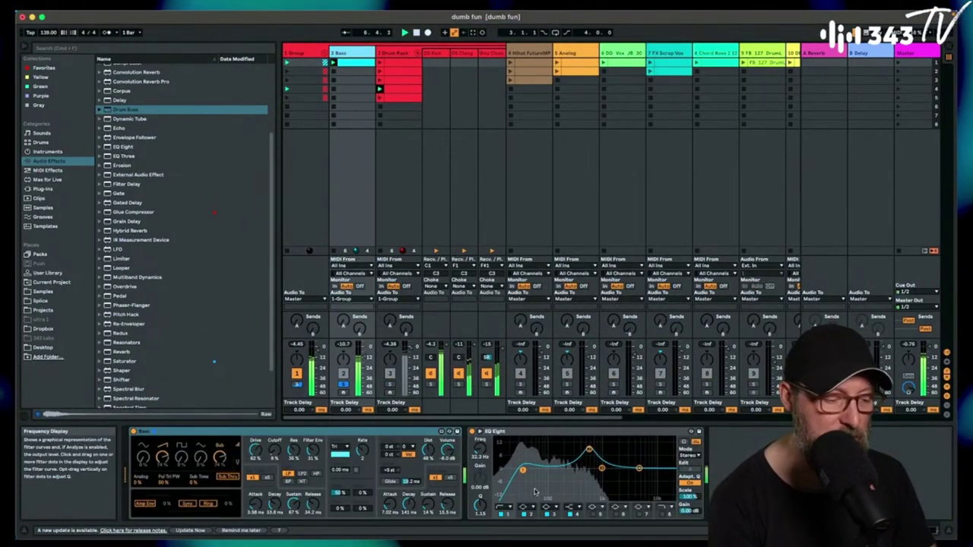
drag(591, 454, 561, 451)
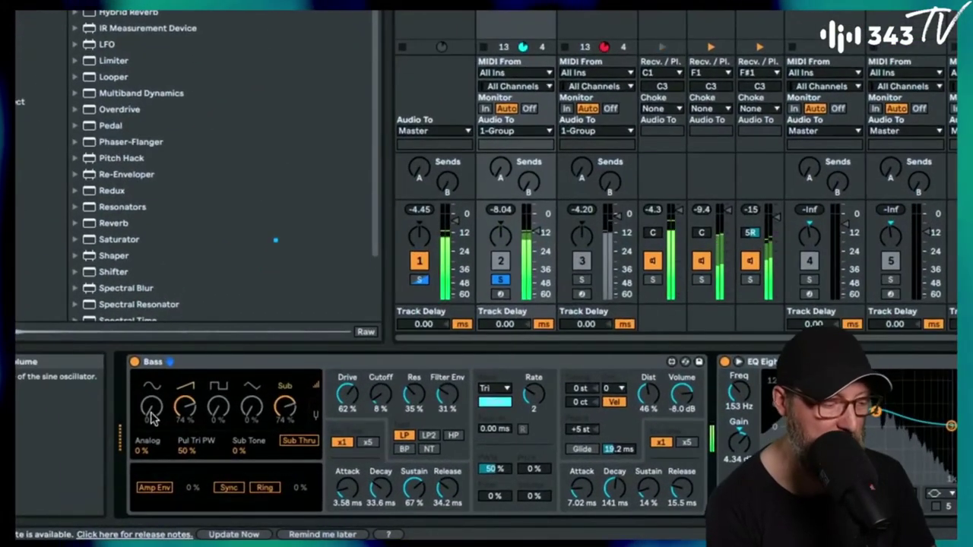
Set the Bass synth's sine oscillator volume to 24 % and its Sub volume to 85 %
click(151, 415)
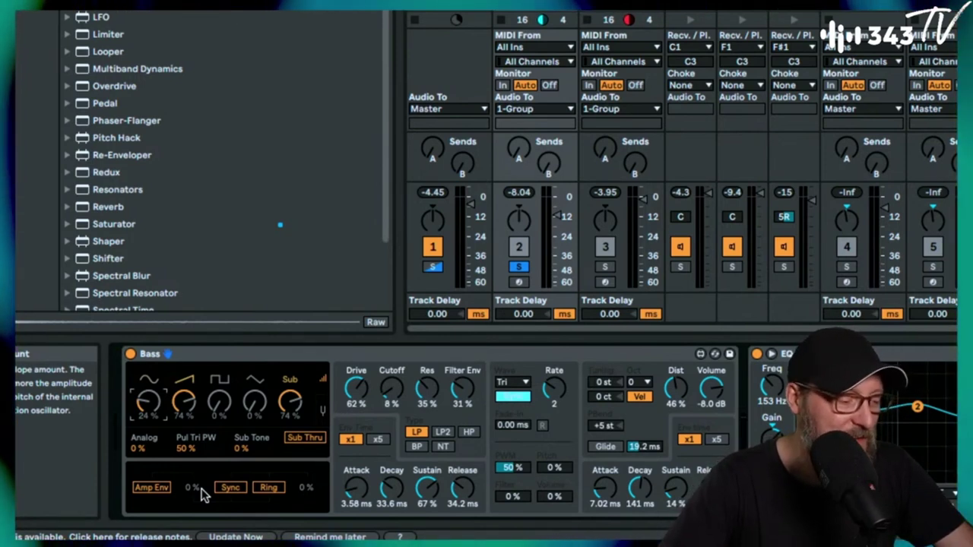
key(space)
drag(289, 400, 289, 393)
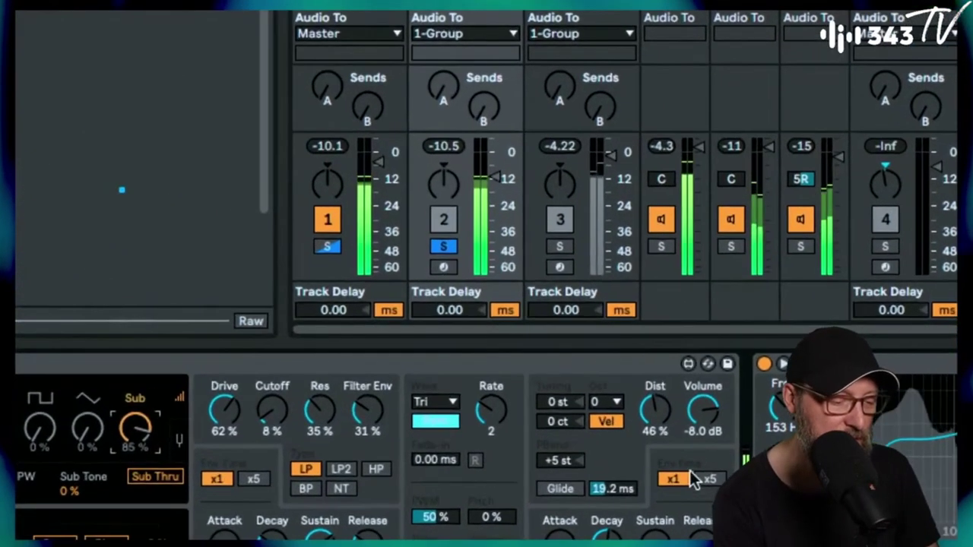
Try lower and higher distortion amounts on the Bass synth and settle on 42 %
drag(668, 425, 669, 460)
drag(655, 411, 656, 380)
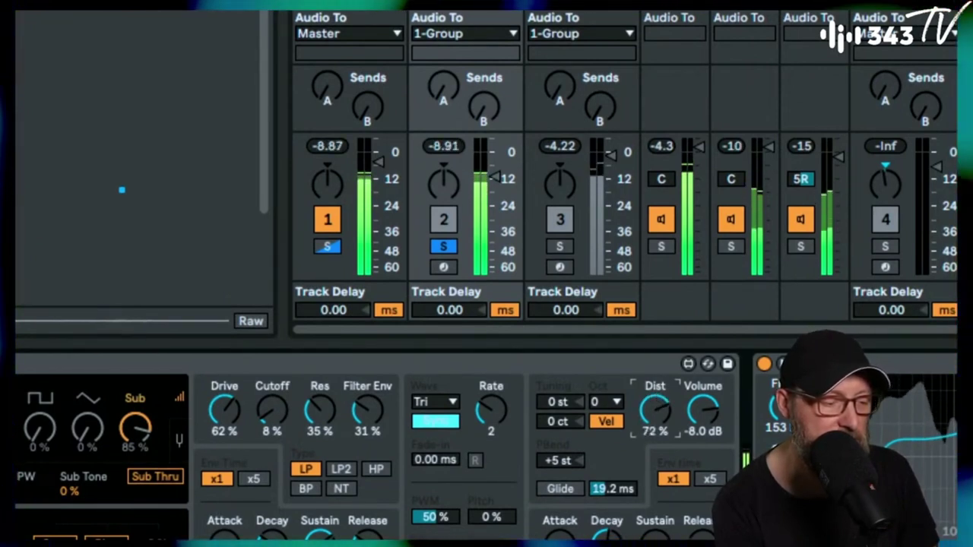
drag(655, 380, 655, 391)
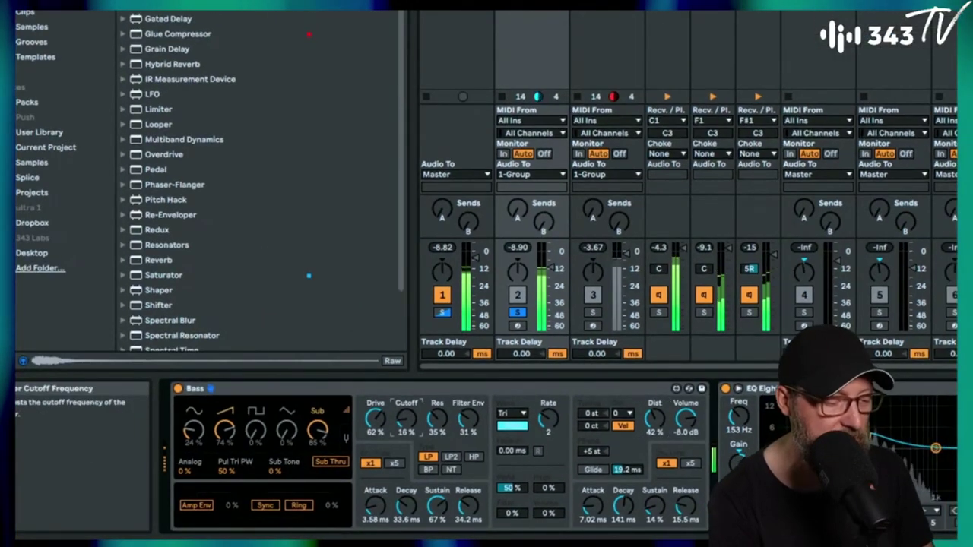
Set the Bass synth's filter Cutoff to 8 % and its resonance to 21 %
drag(406, 418, 406, 408)
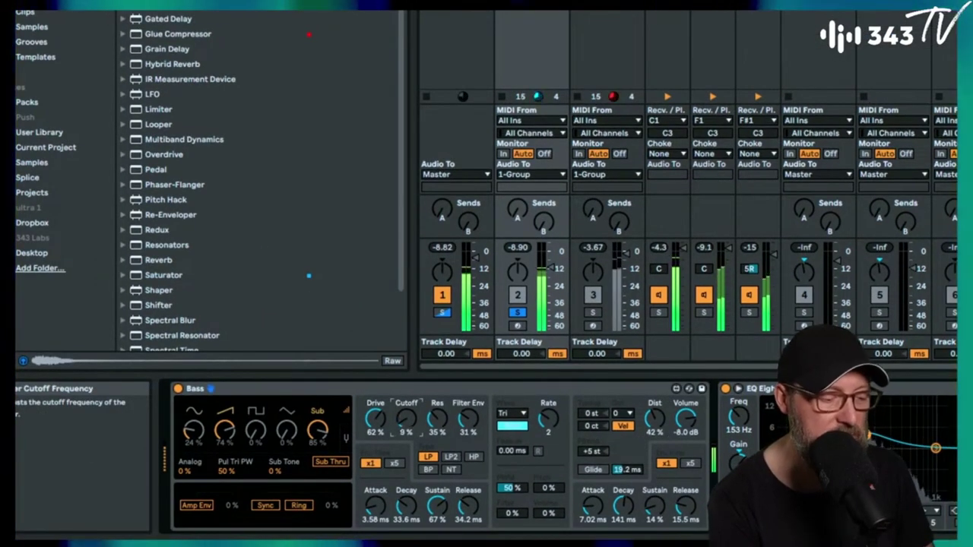
drag(437, 418, 437, 426)
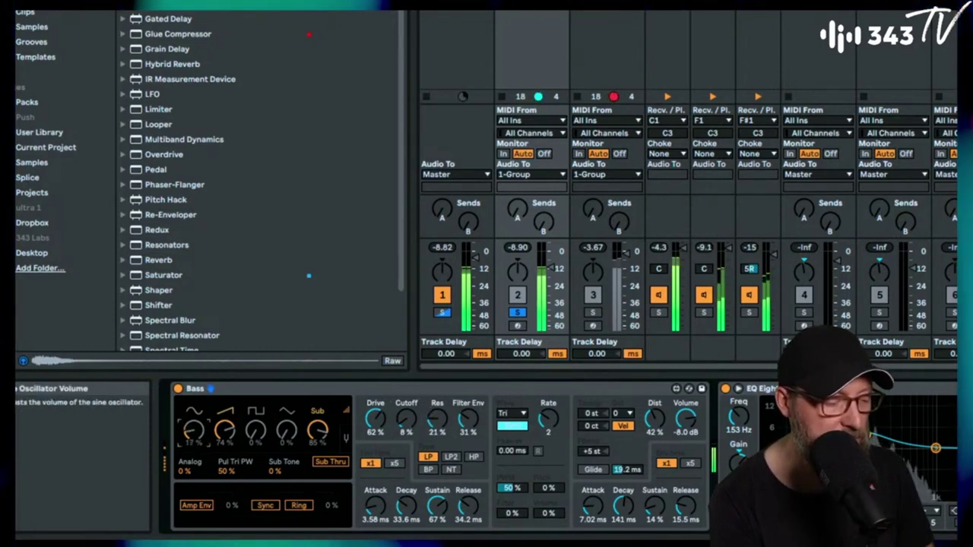
Solo the Drum Rack alongside the Bass and mute its DS Clang and percussion chains
click(594, 313)
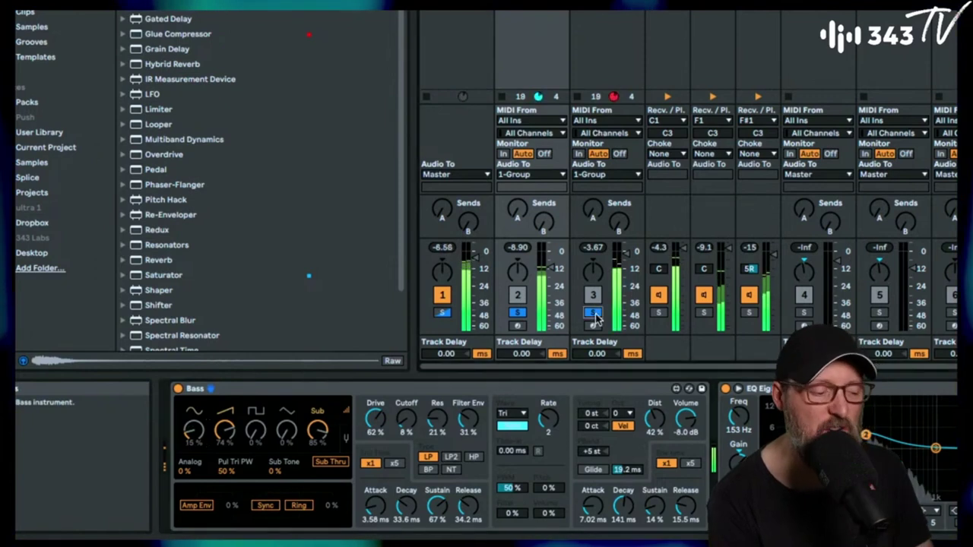
click(704, 296)
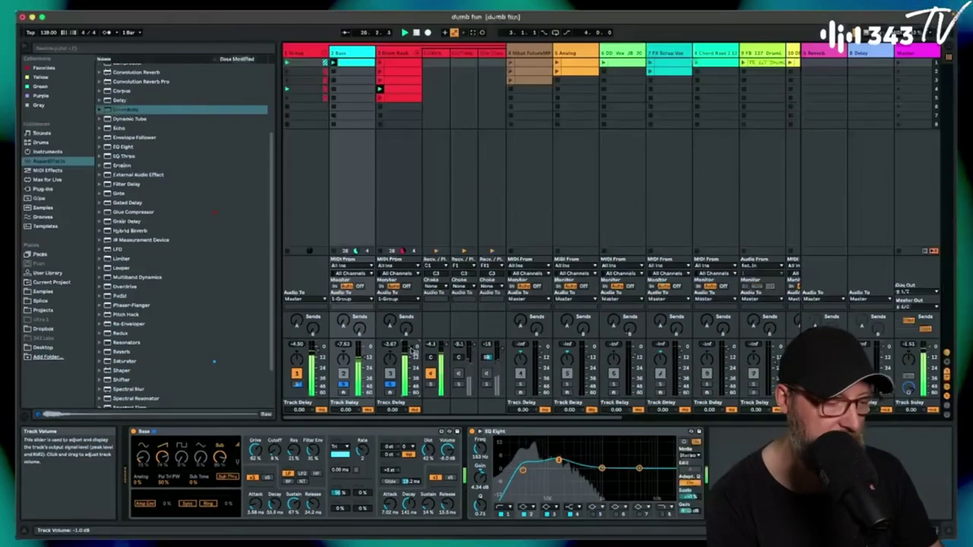
Raise the Drive of the Drum Buss on the Group track to about 6 %
click(412, 351)
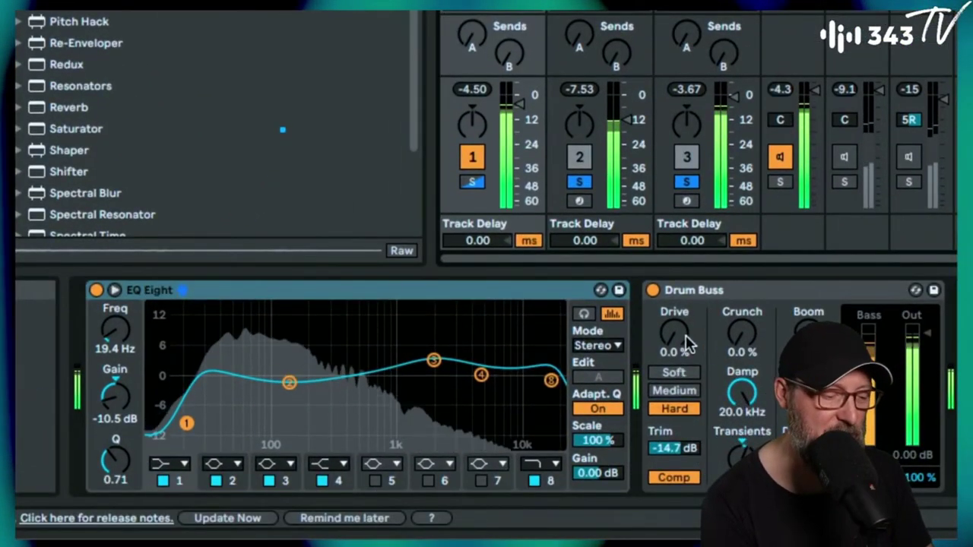
mouse_move(684, 326)
mouse_down()
mouse_move(686, 241)
mouse_move(686, 311)
mouse_up()
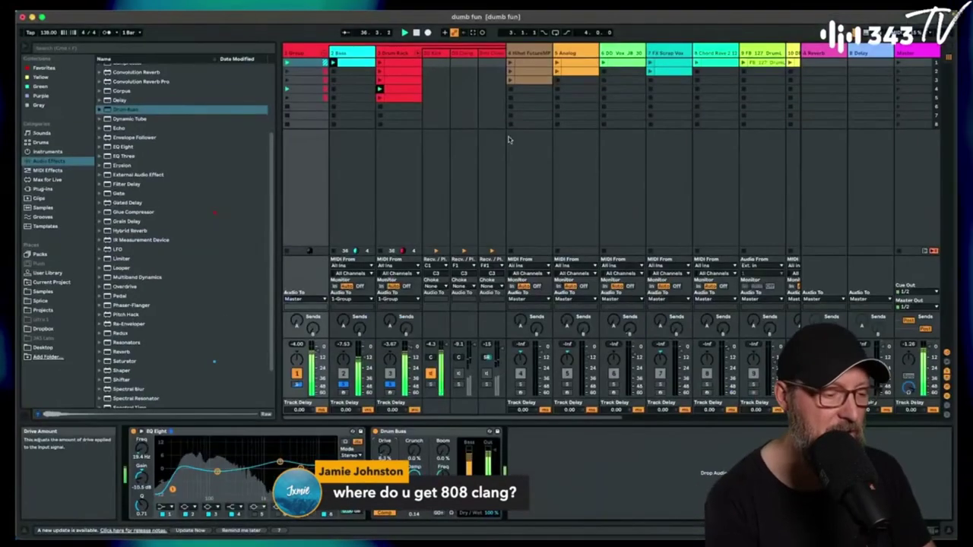
Set the DS Clang's Decay to 5.18 % with its Clave repeat option on, and unmute the DS Clang chain
click(466, 55)
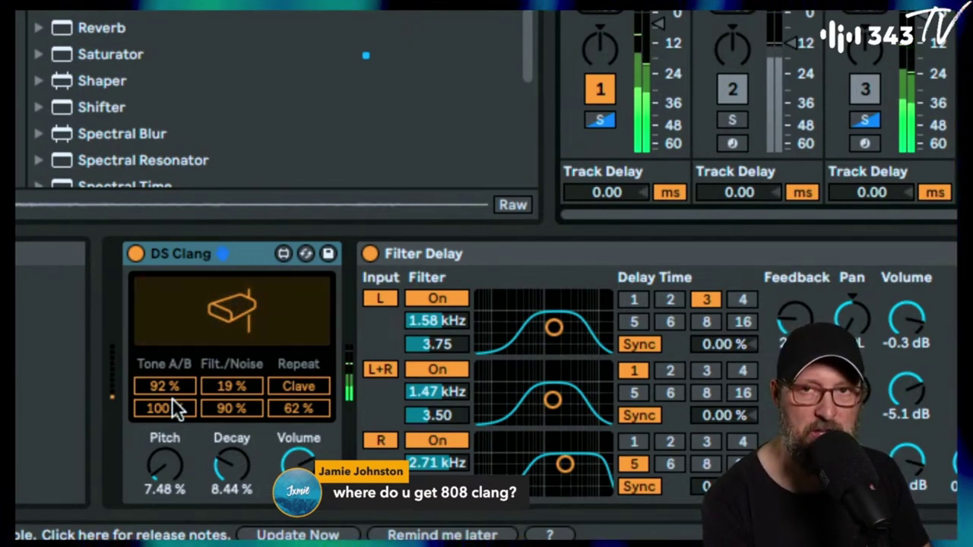
drag(221, 449, 232, 472)
click(297, 387)
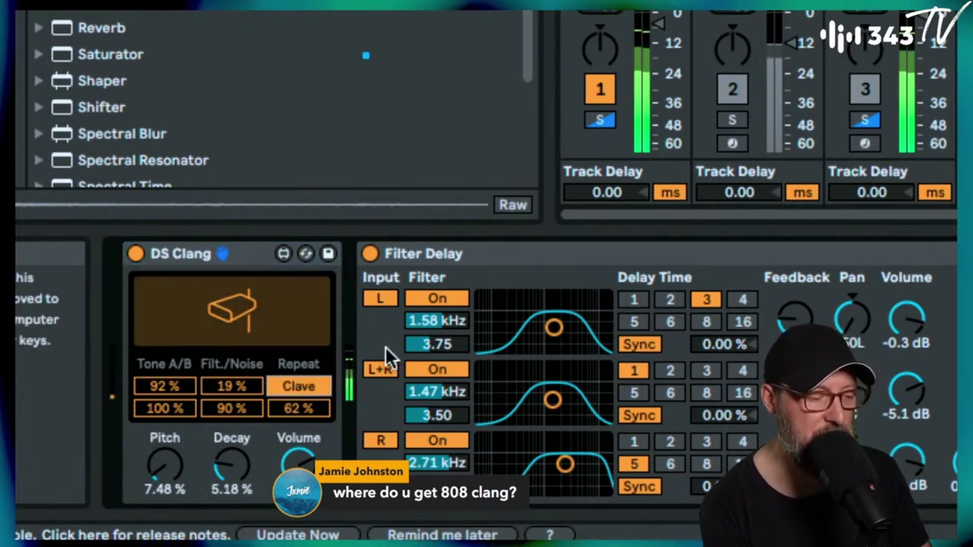
click(310, 384)
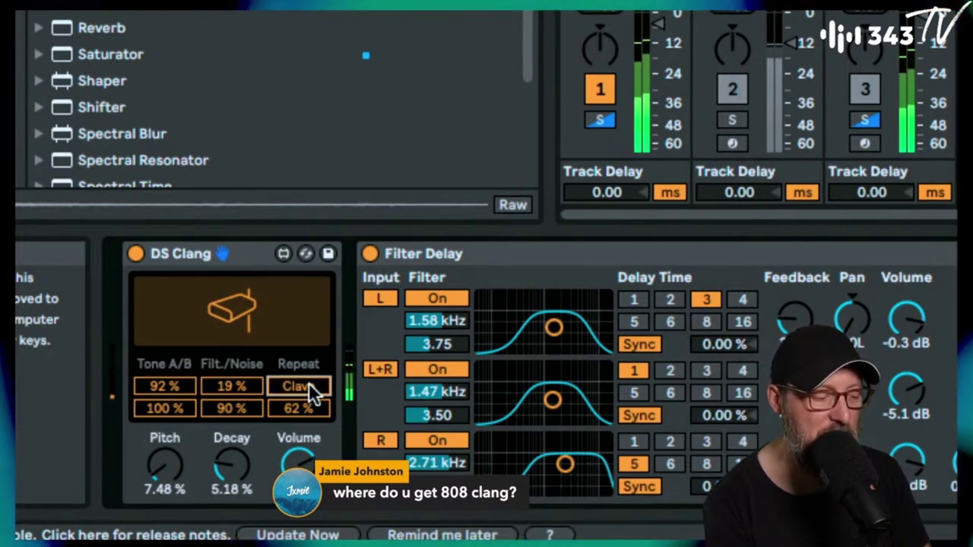
click(308, 384)
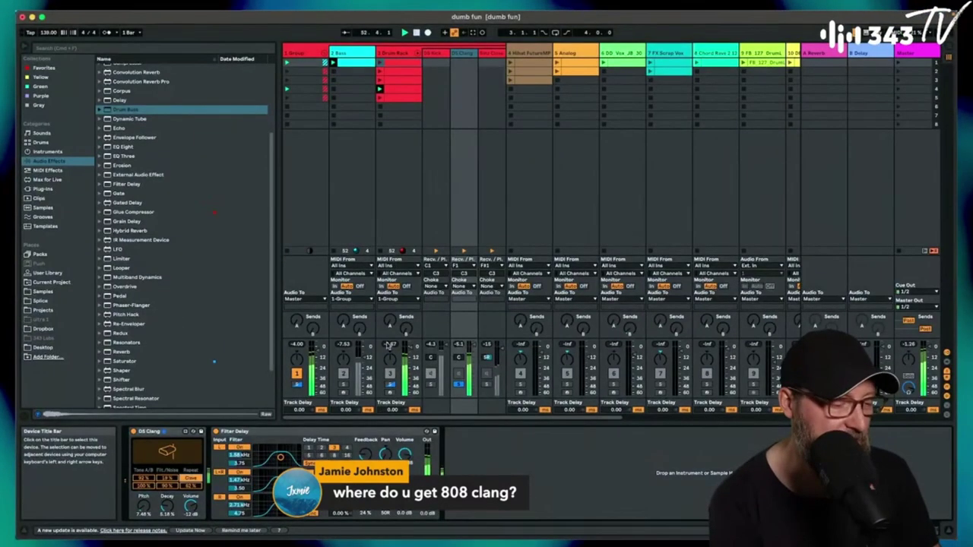
click(459, 373)
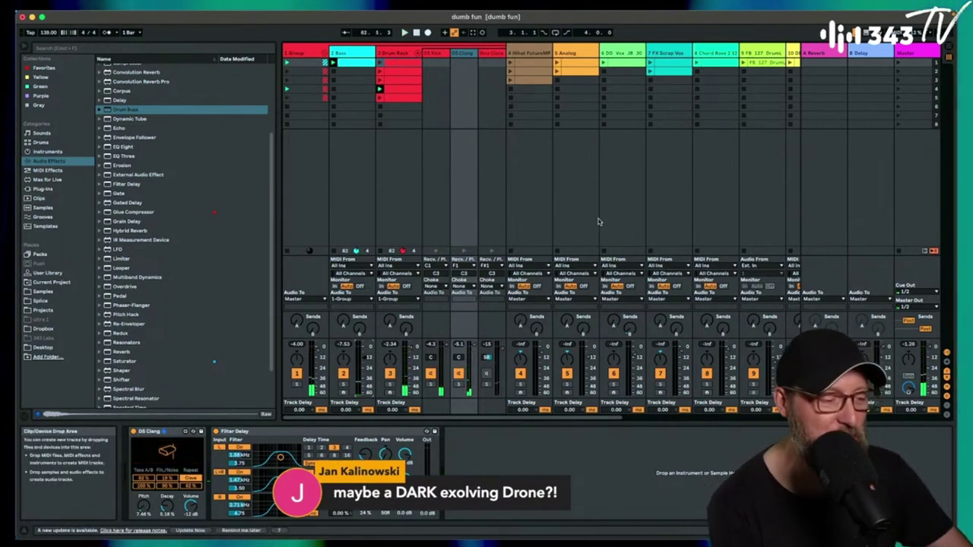
Collapse the Group track and launch the second clip of the Analog track
click(310, 51)
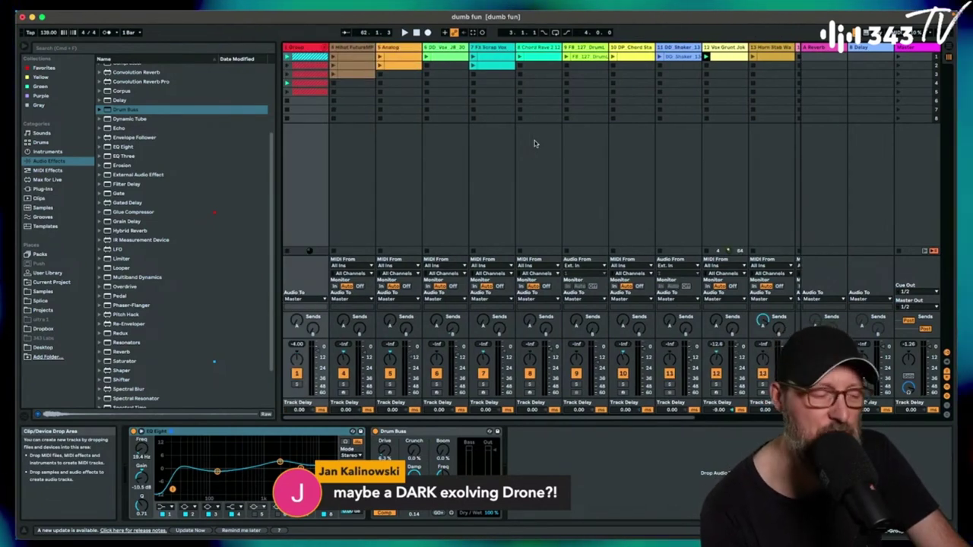
click(396, 48)
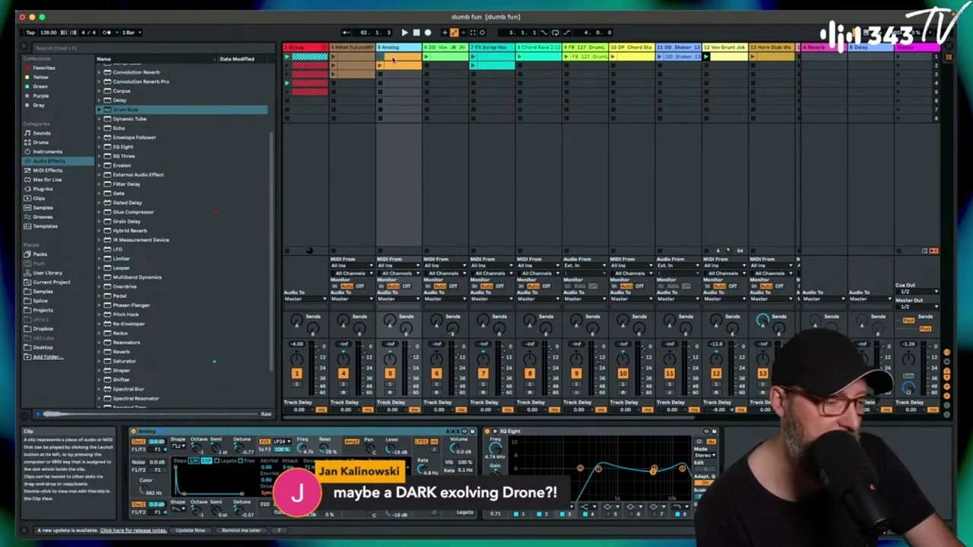
click(379, 64)
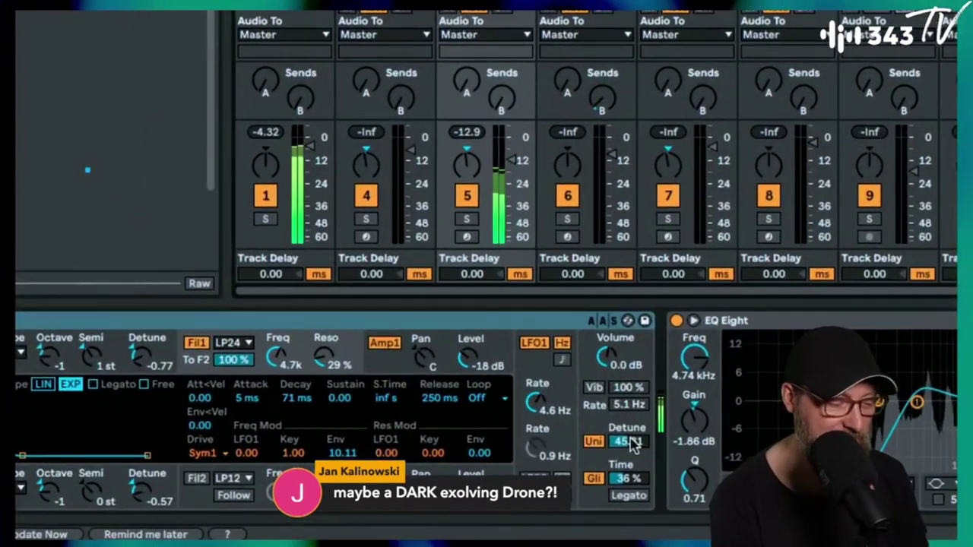
Set the Analog synth's unison detune to 44.53, raise its Filter 1 frequency and set that filter's resonance to 40 %
drag(631, 443, 631, 432)
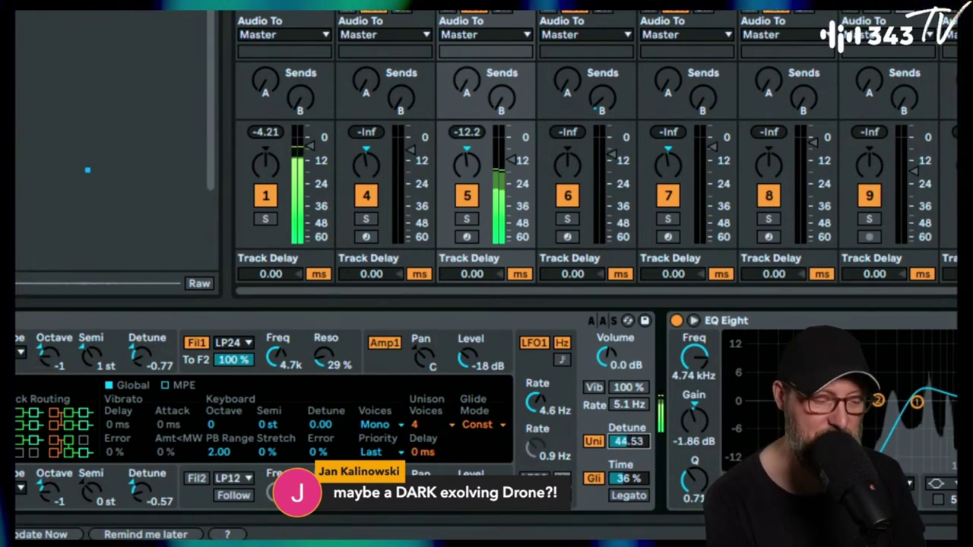
drag(276, 356, 293, 341)
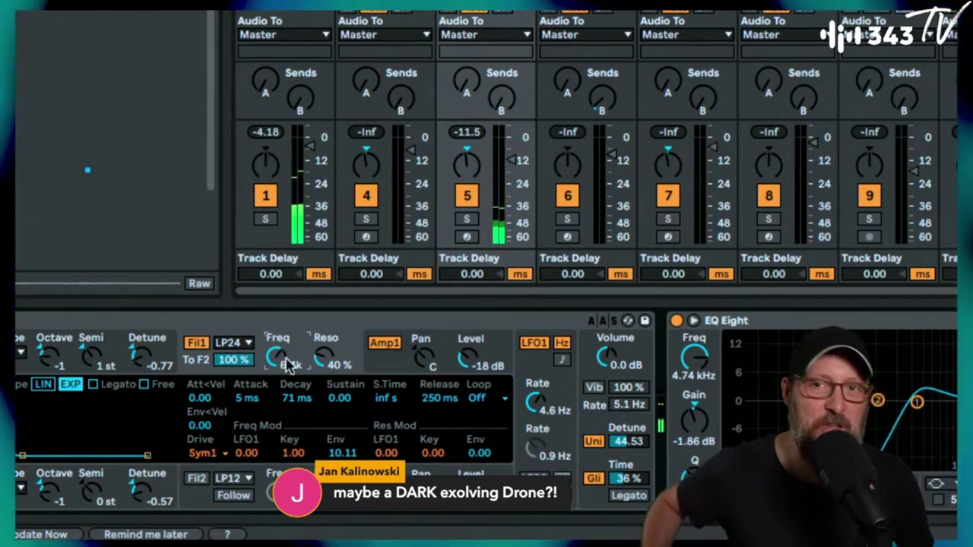